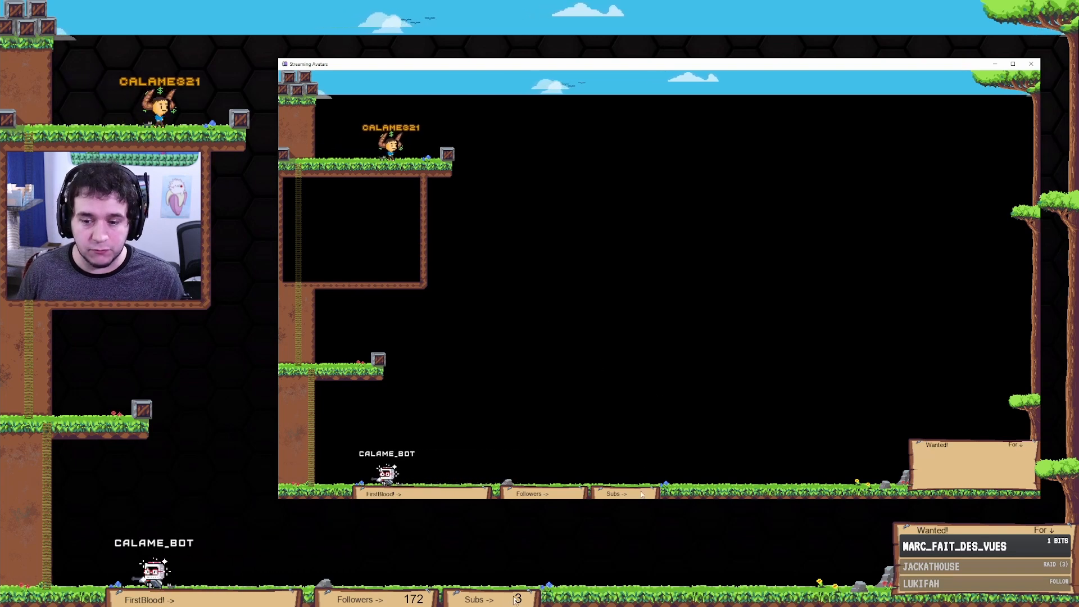
- Switch the stage background from the forest scene to operating_system
mouse_move(544, 88)
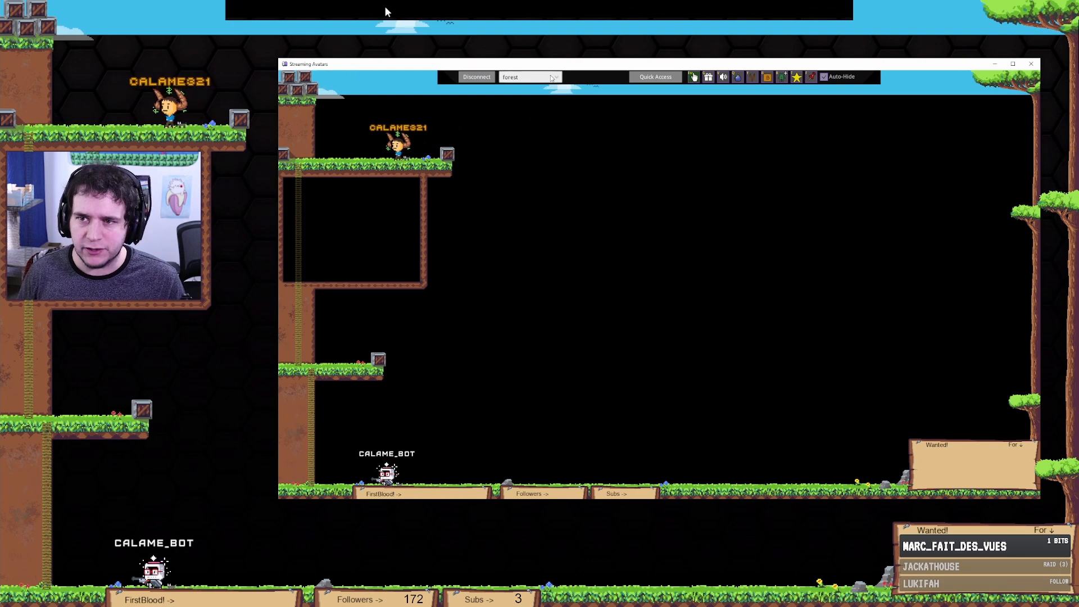
click(545, 77)
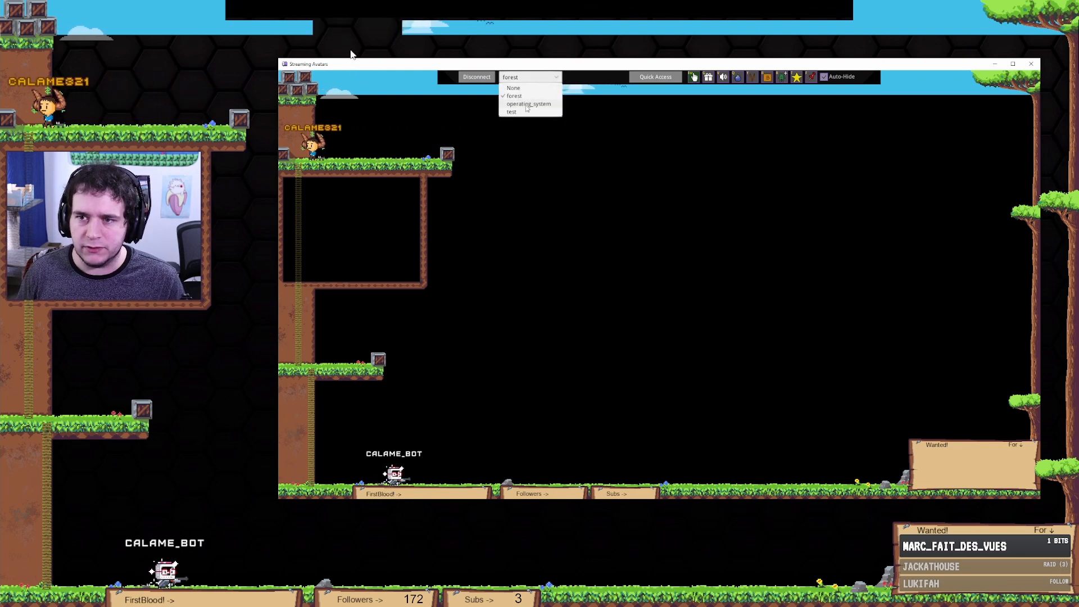
click(528, 104)
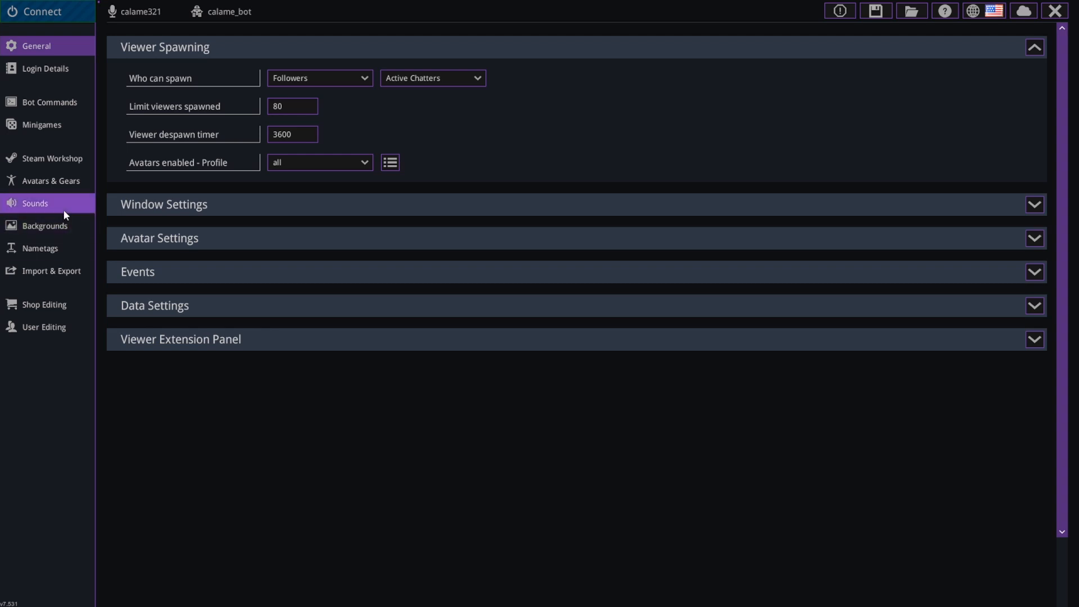
- Create a new background named "test" in the background settings
click(67, 231)
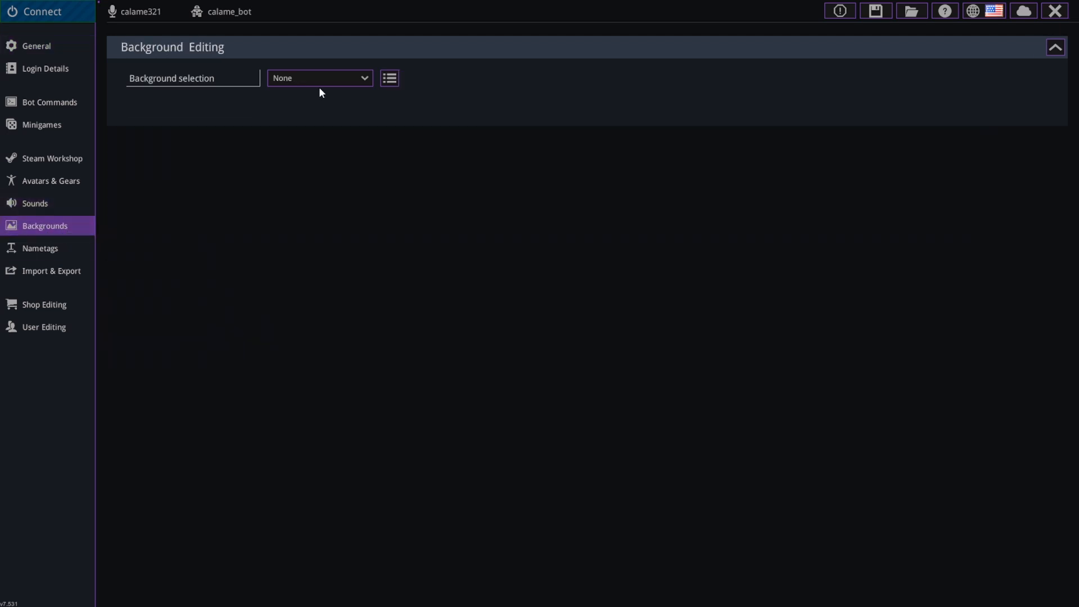
click(392, 88)
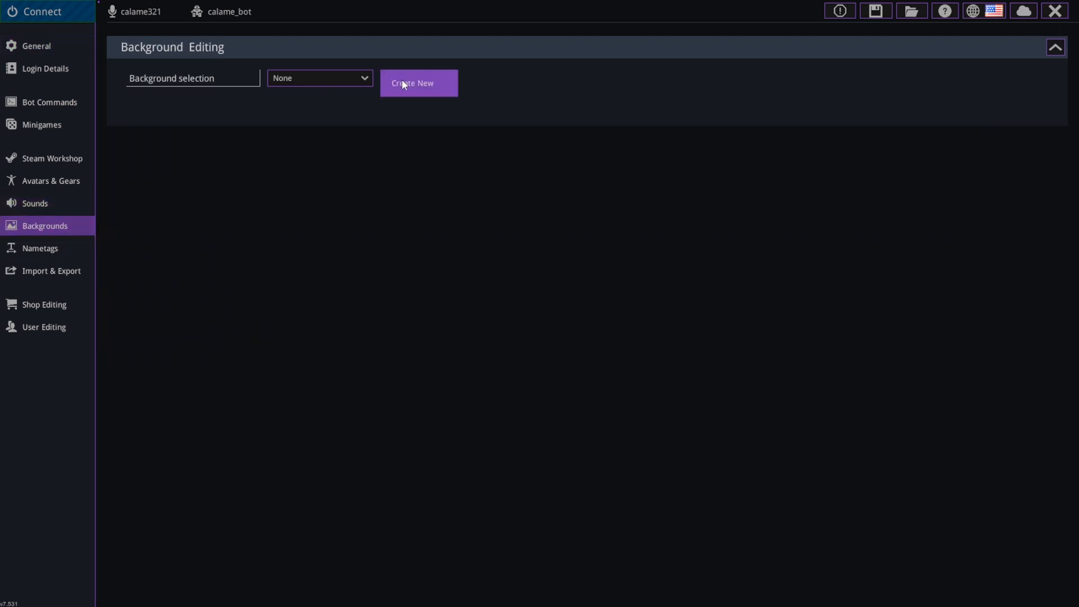
click(403, 81)
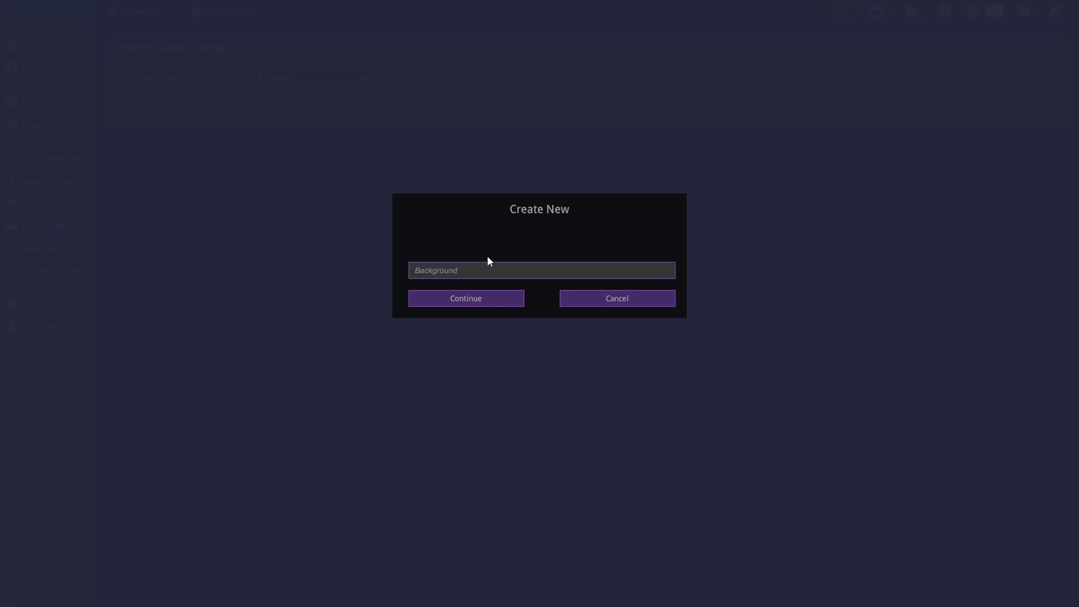
text(test)
click(472, 299)
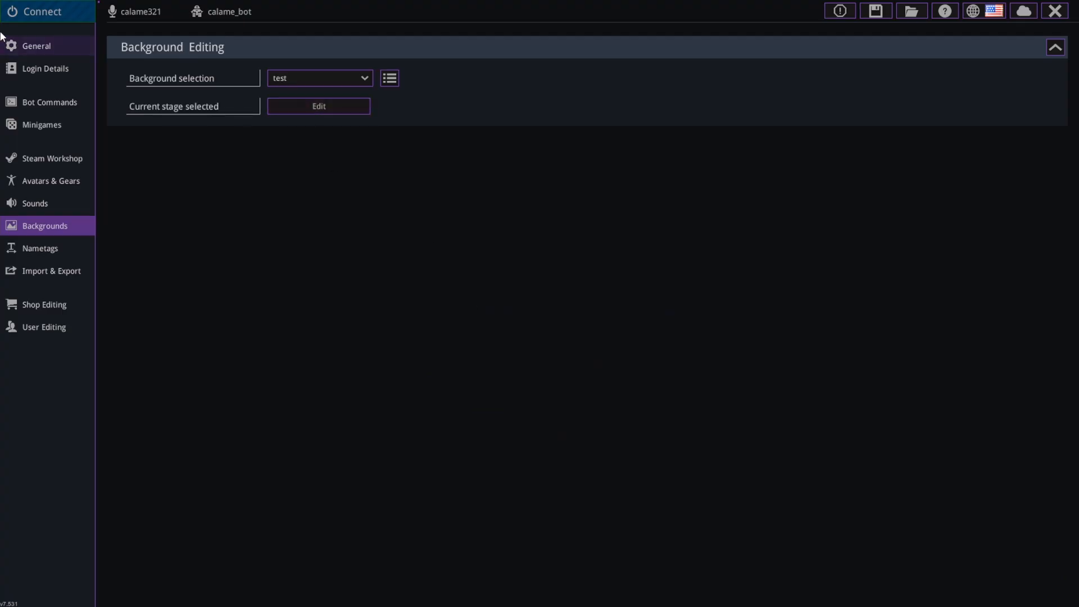
- Connect to the stage and switch its background to test
click(48, 11)
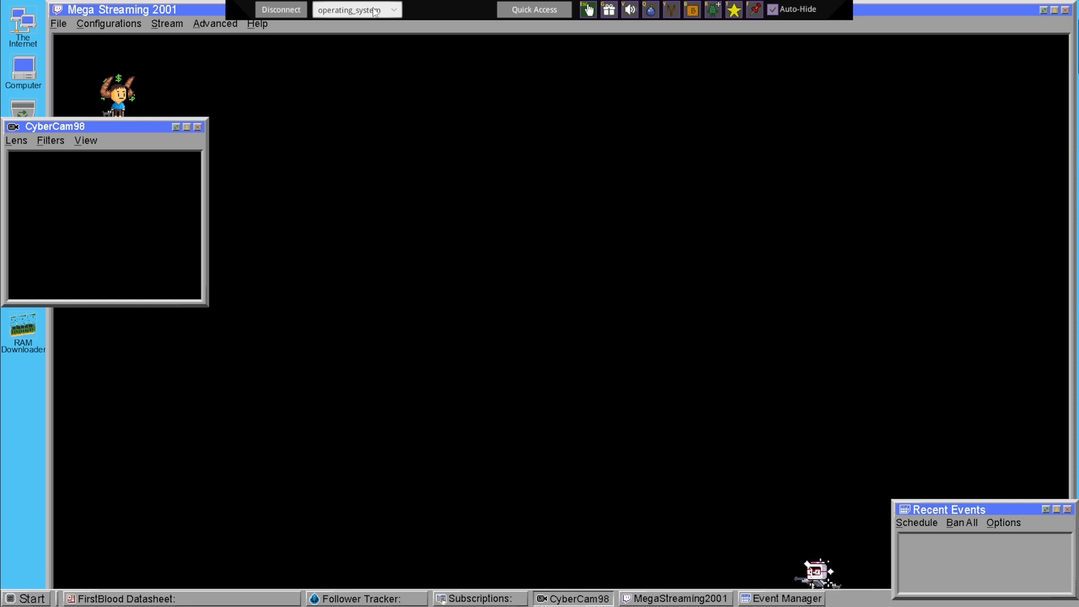
click(374, 11)
click(330, 59)
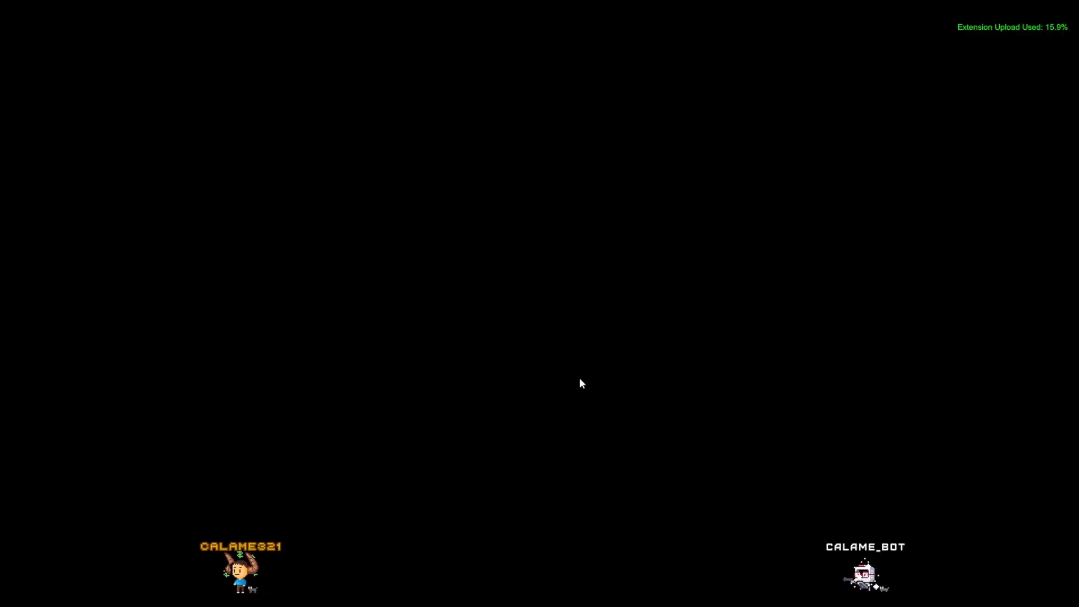
- Place a straight row of twelve collision blocks low on the stage and a row of nine above it, offset to the right
click(694, 13)
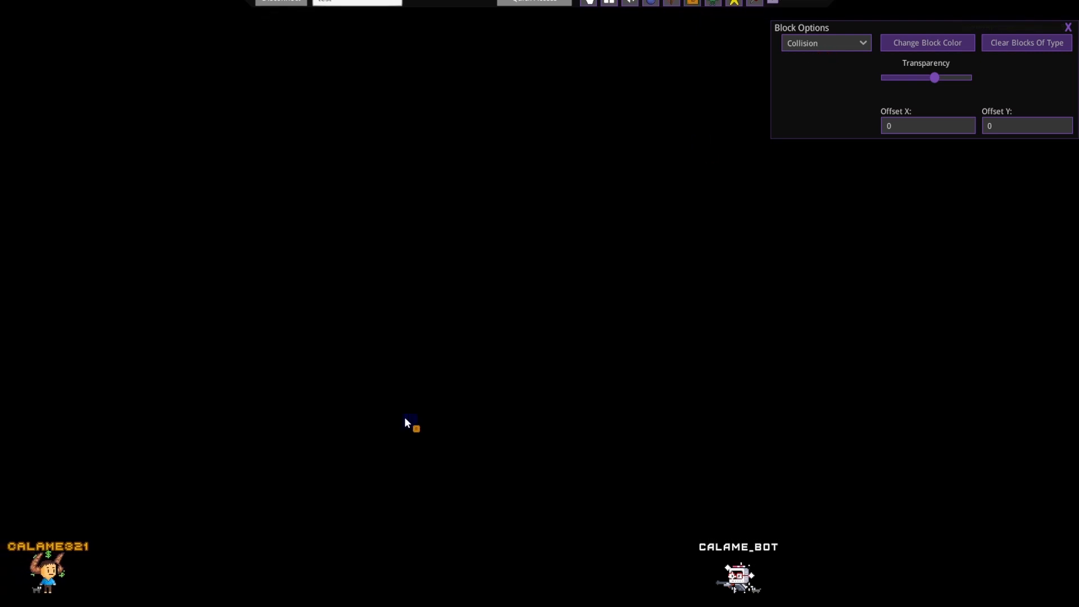
drag(351, 468, 476, 463)
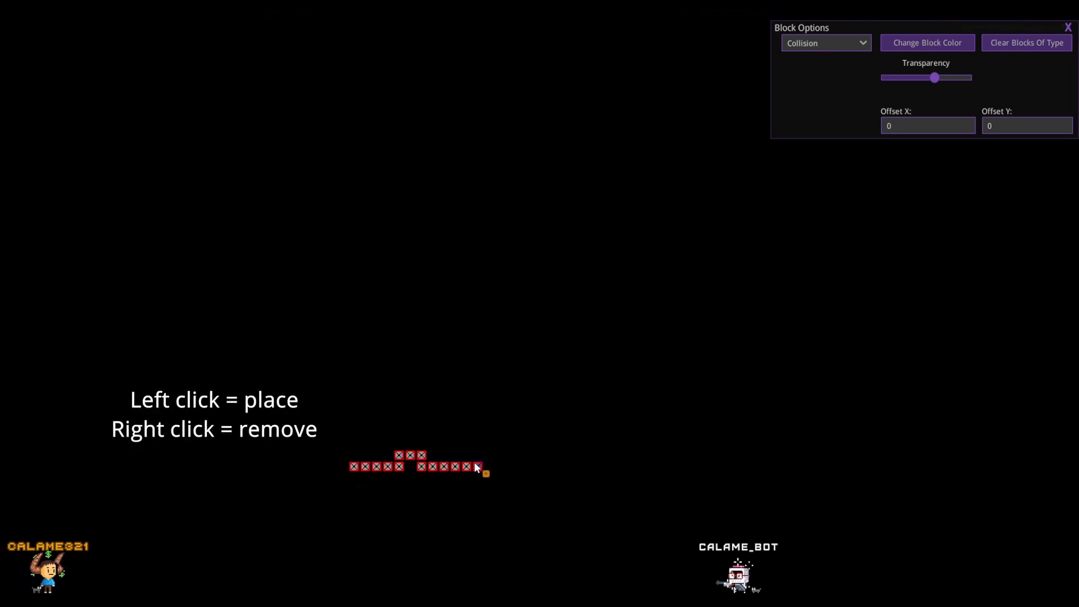
click(412, 465)
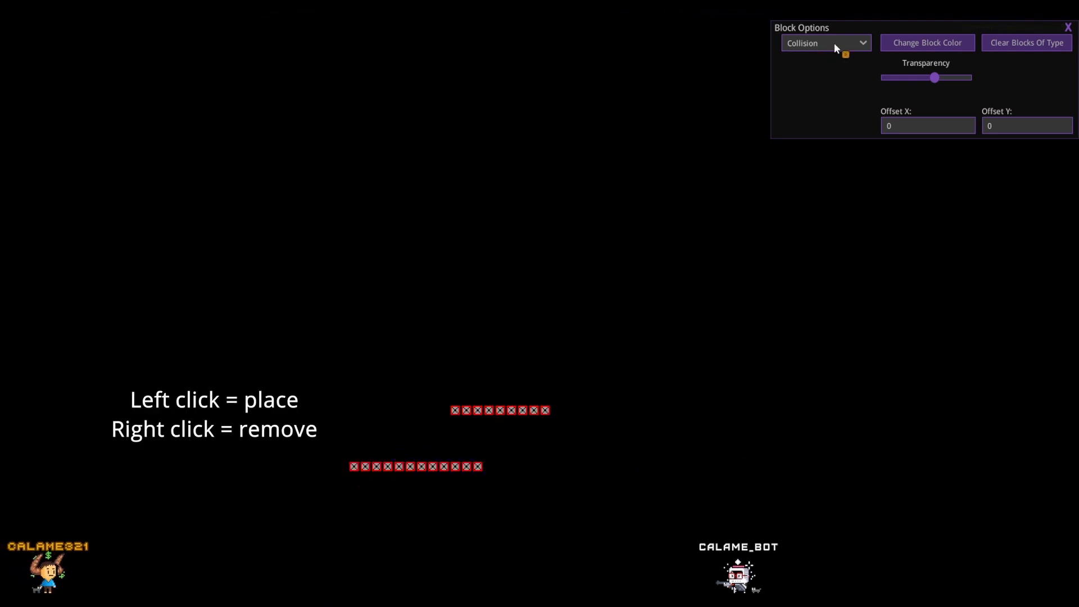
- Place ladders from the ground to the lower platform and from there to the upper one, then set the block type back to Collision
click(834, 44)
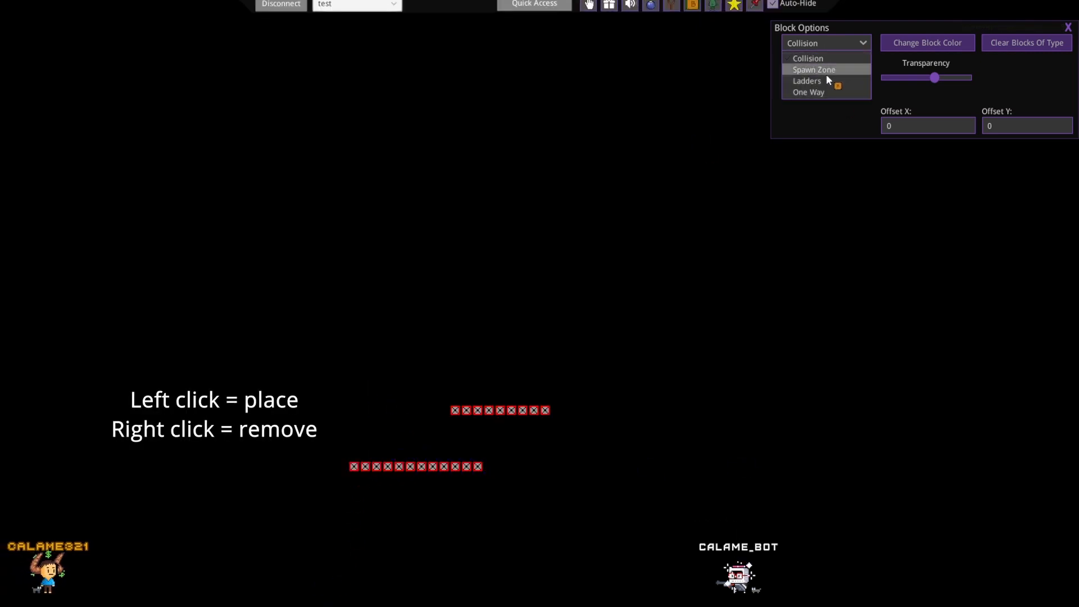
click(825, 80)
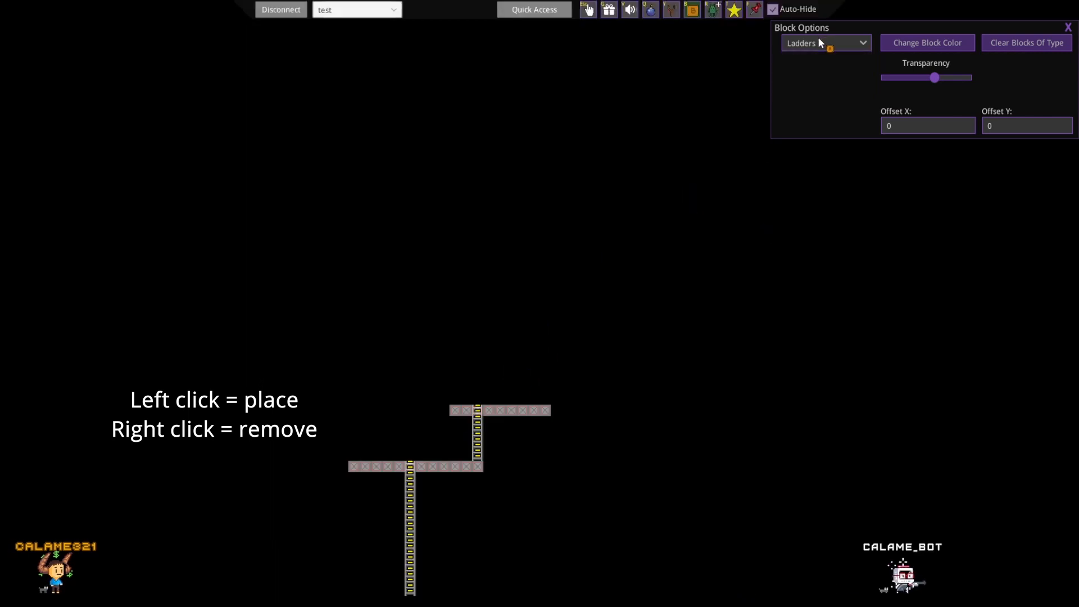
click(818, 40)
click(814, 57)
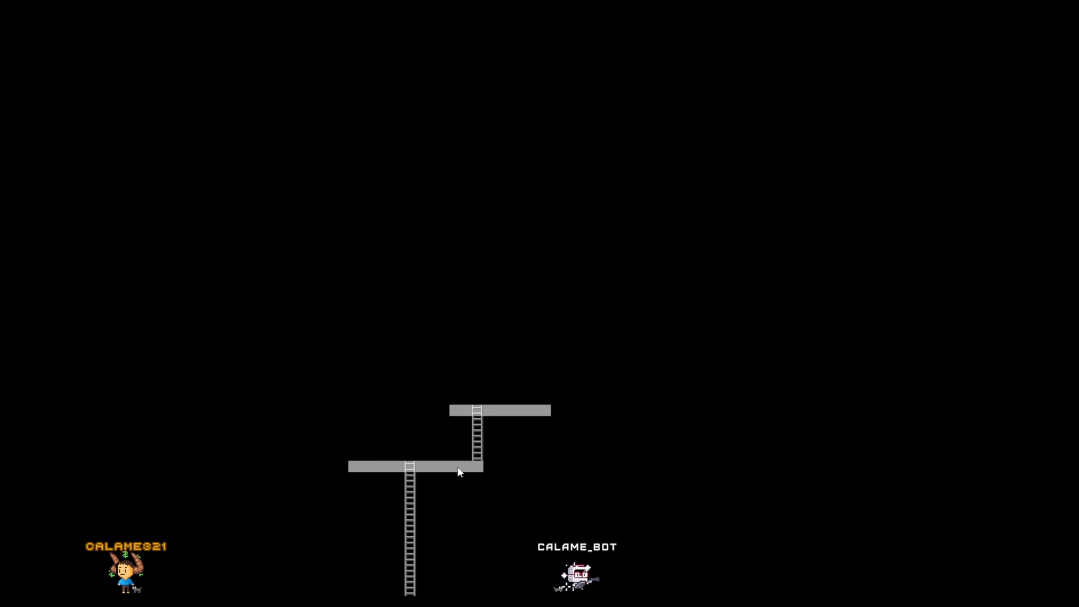
- Switch the stage background from test to forest
mouse_move(397, 53)
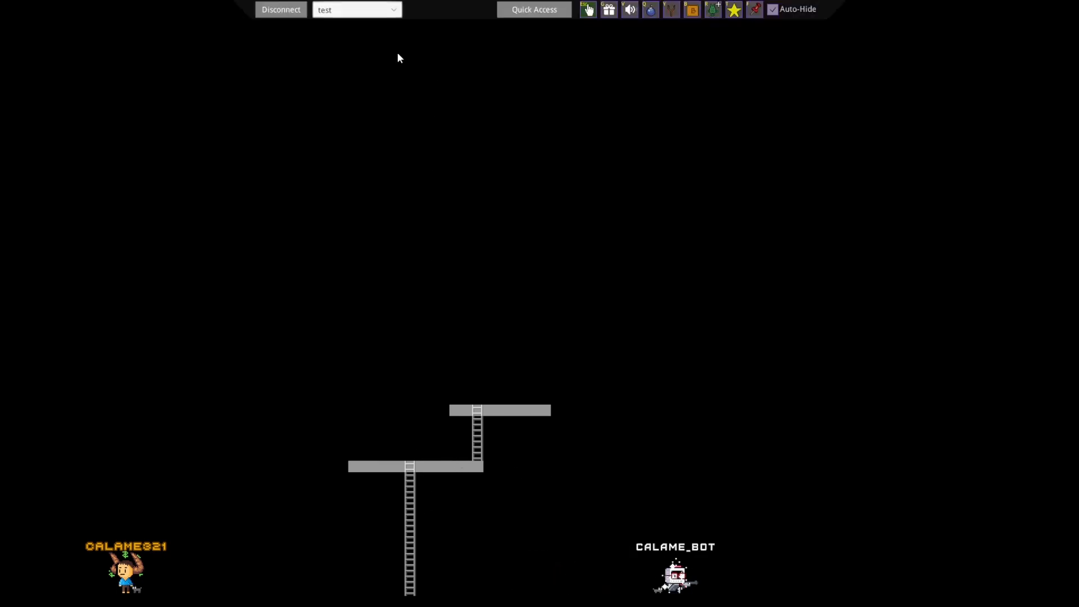
click(385, 12)
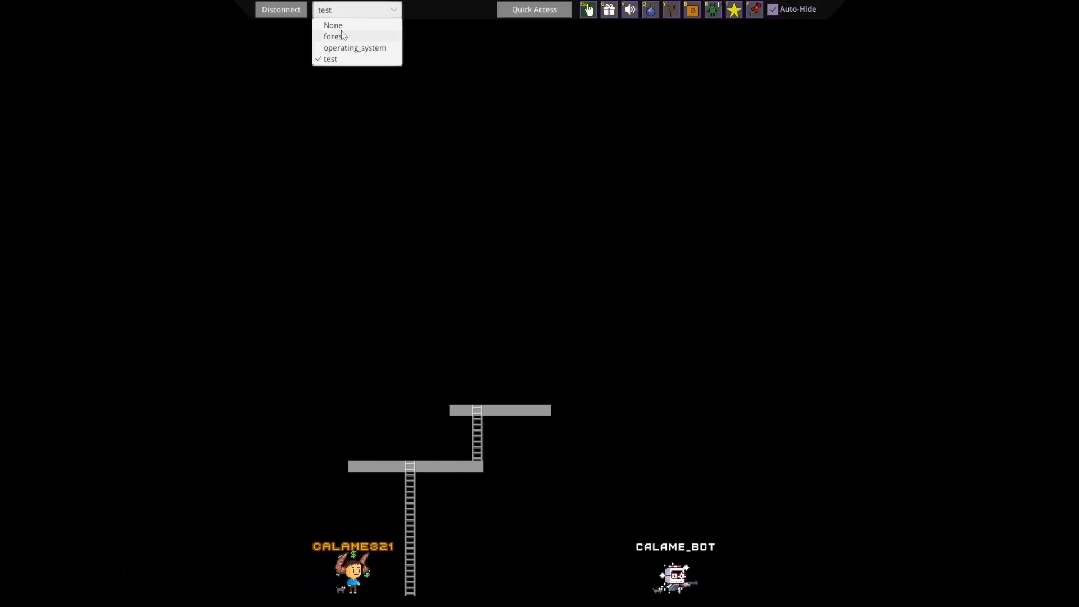
click(343, 36)
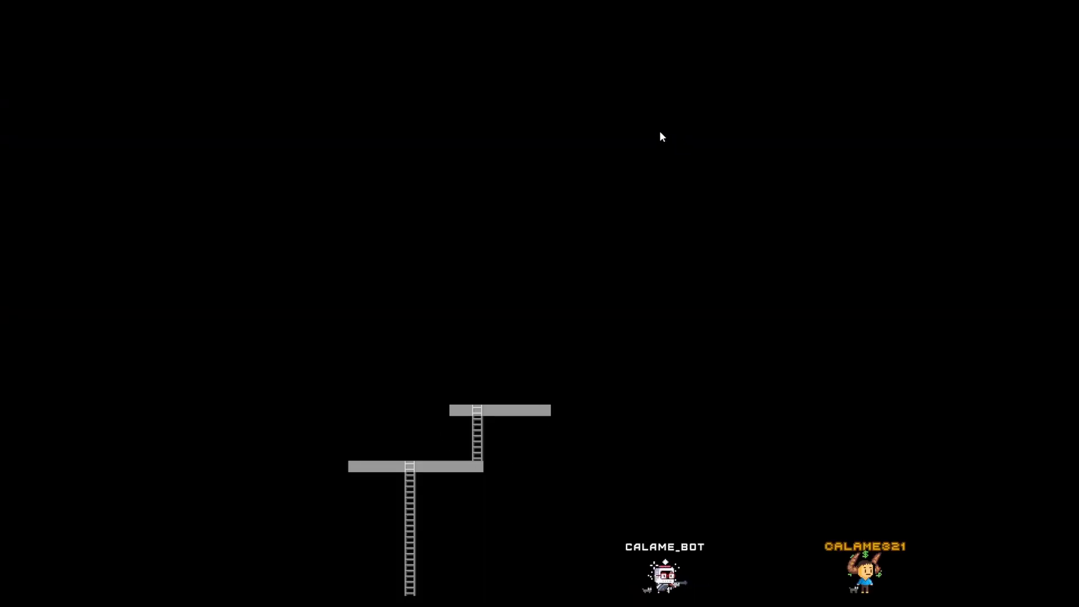
- Make the collision blocks fully transparent using the block options, then leave block editing
key(b)
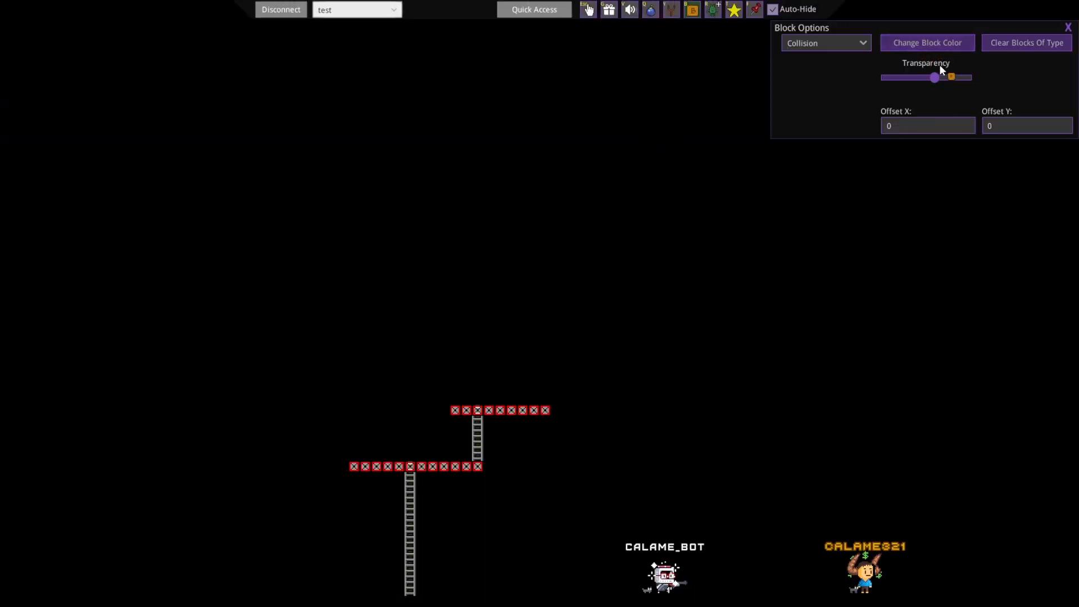
drag(936, 83, 825, 83)
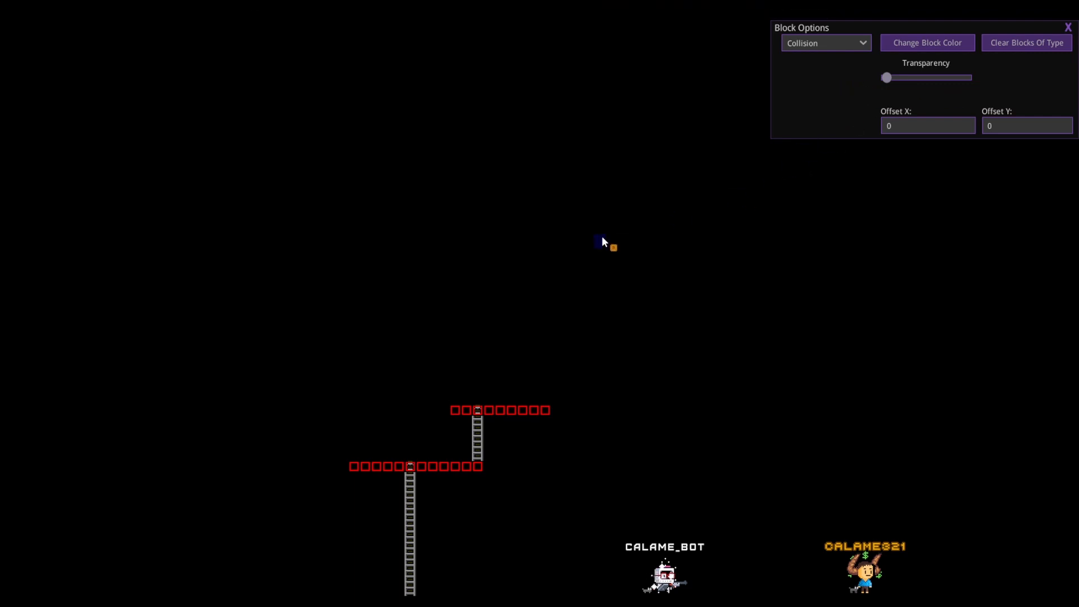
key(b)
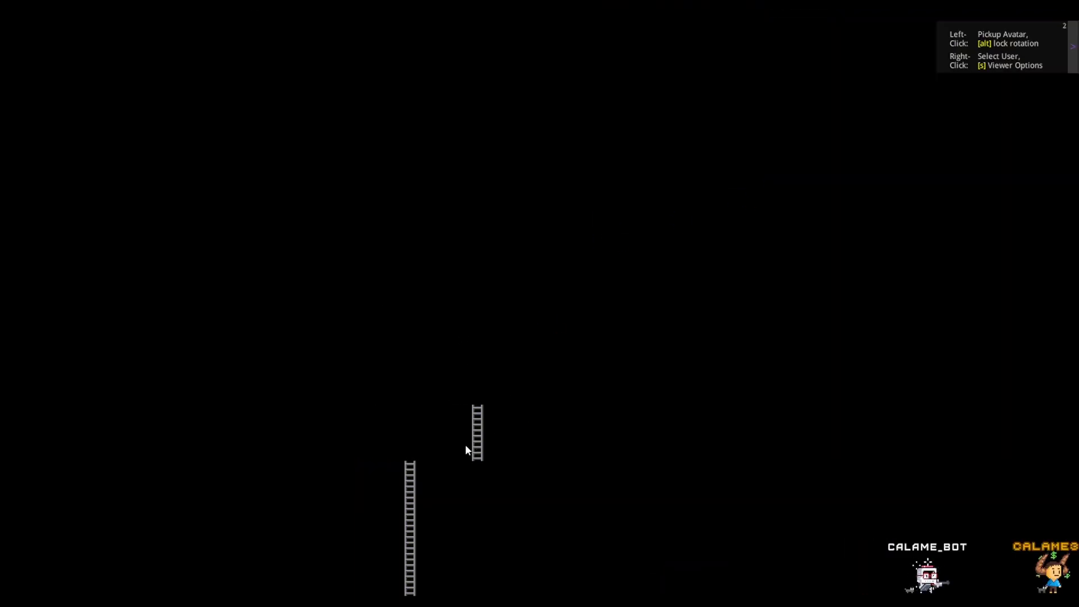
- Disconnect from the stage and open the test background for editing
mouse_move(589, 9)
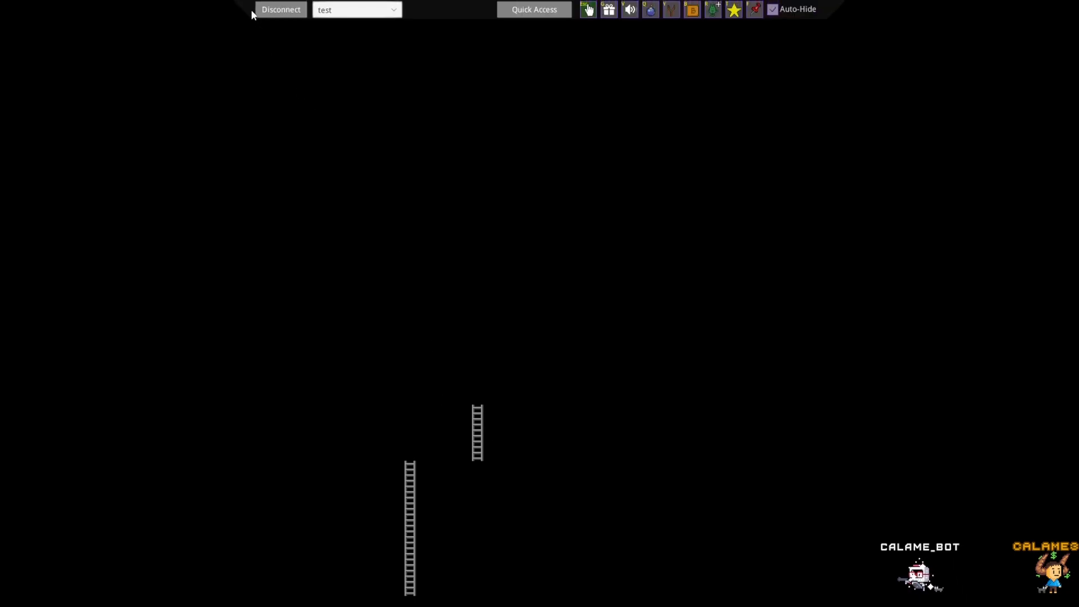
click(263, 11)
click(55, 231)
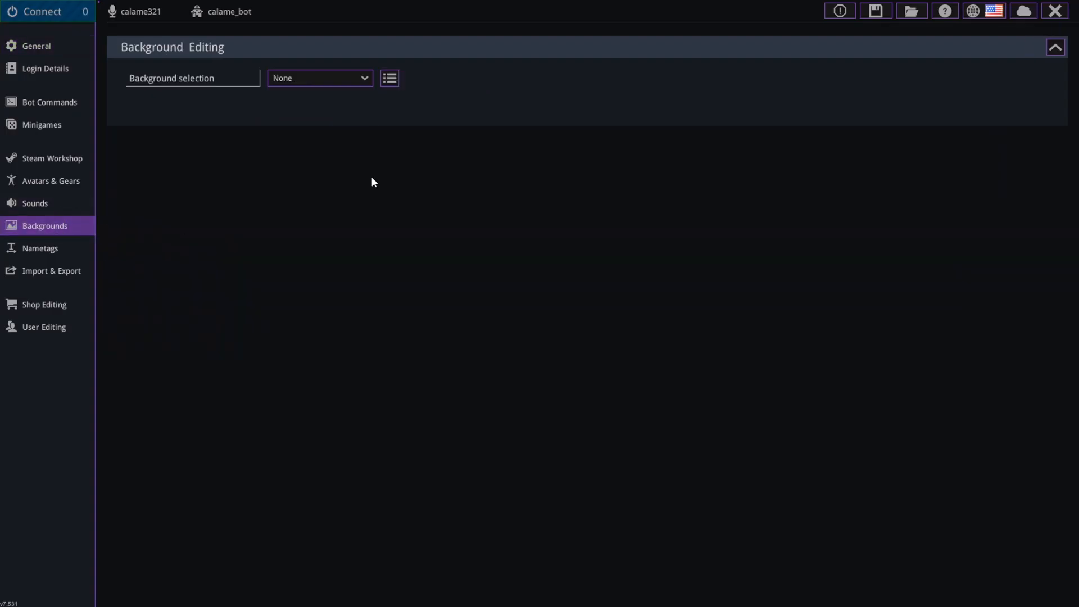
click(345, 79)
click(304, 124)
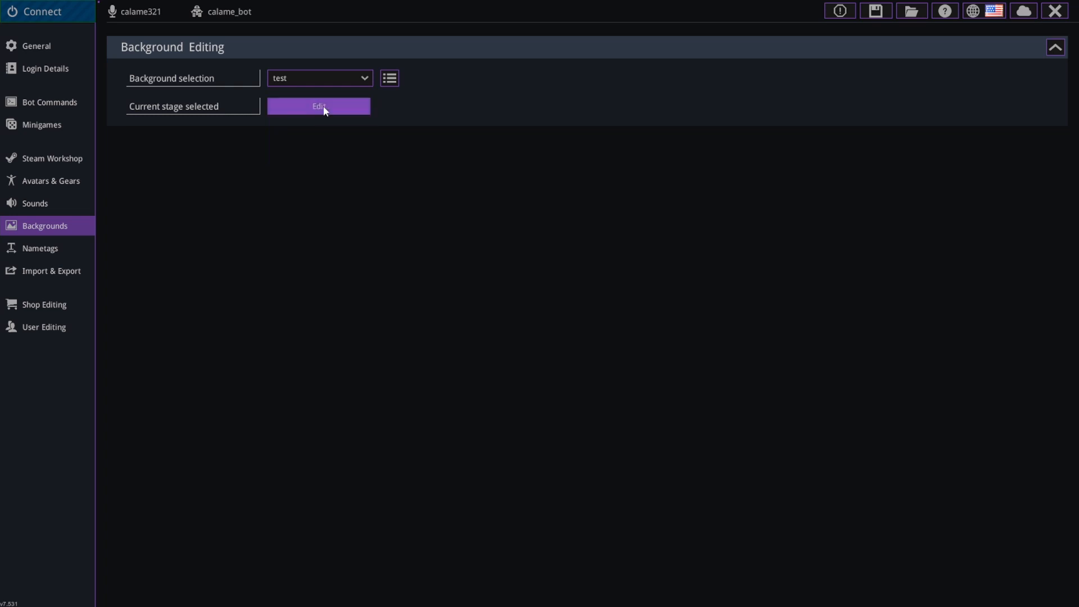
click(323, 108)
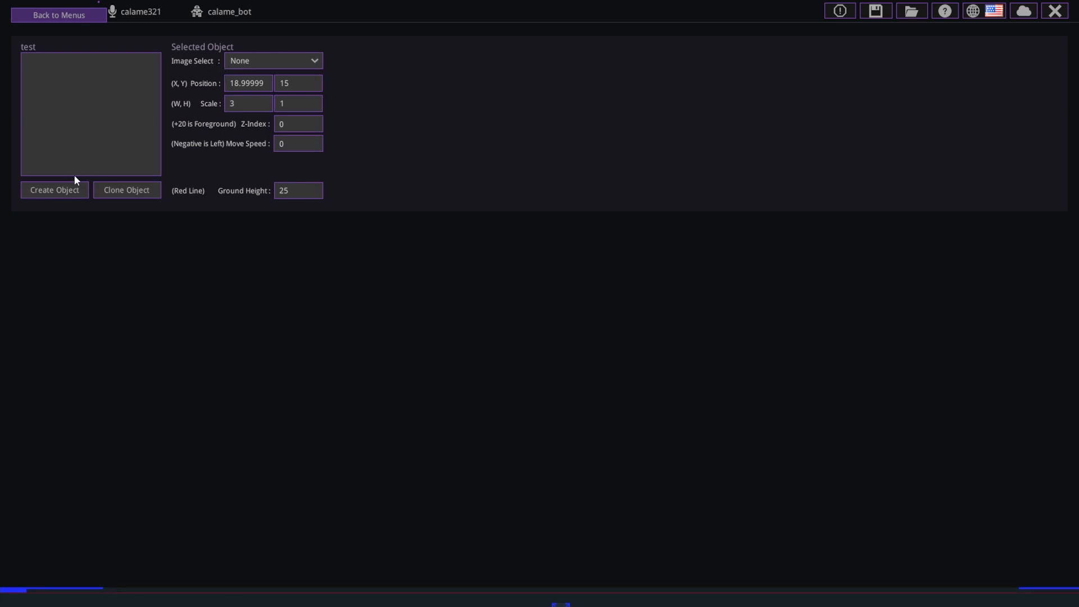
- Add a new object to the test background
click(55, 191)
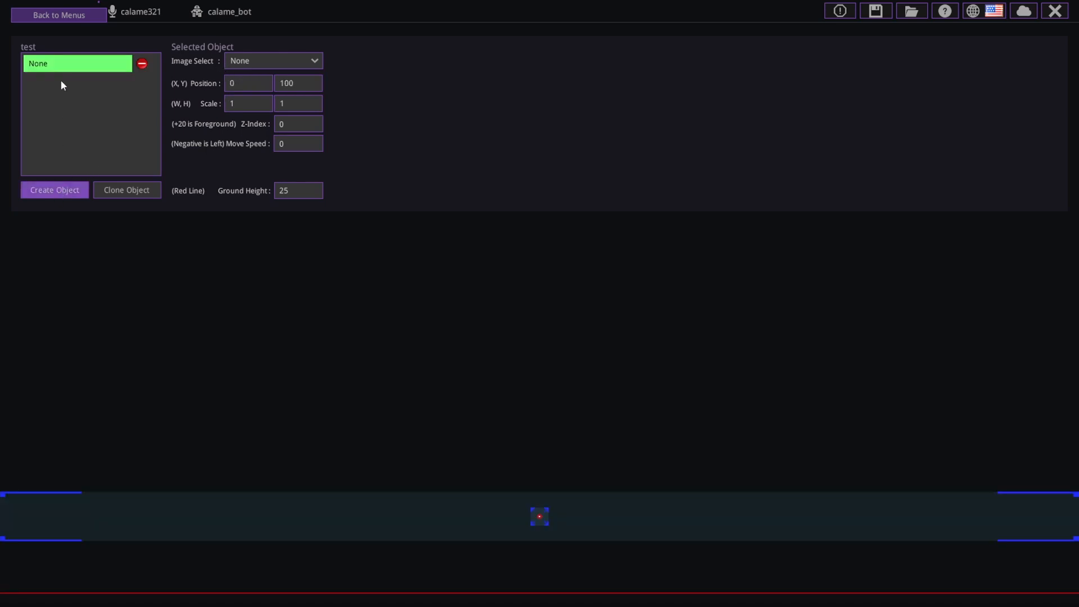
click(287, 63)
click(291, 62)
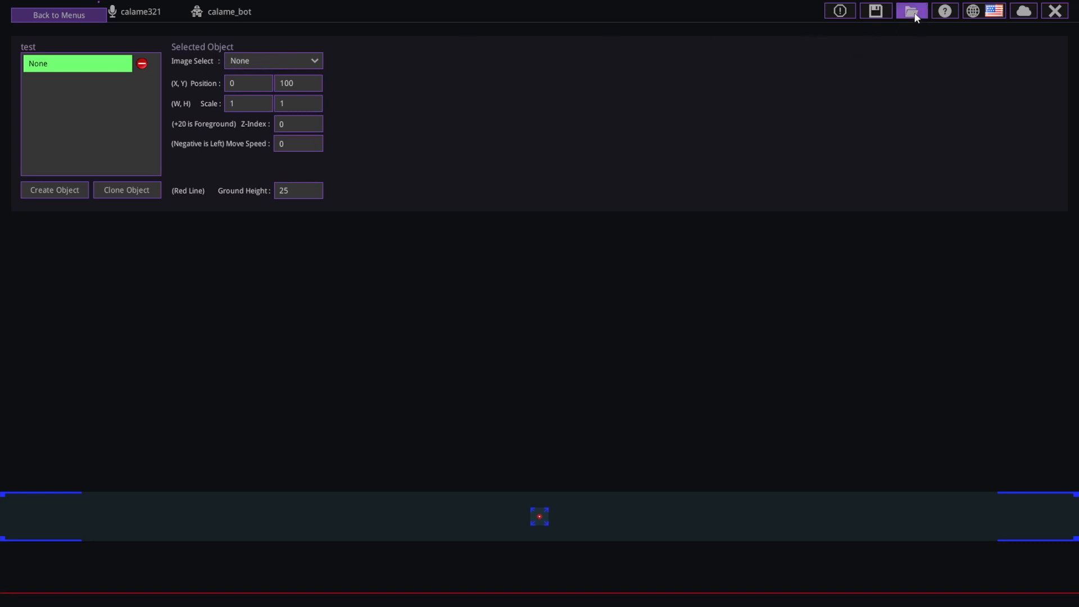
- Examine the image files in the backgrounds folder of the application's data directory, then close the folder window
click(915, 16)
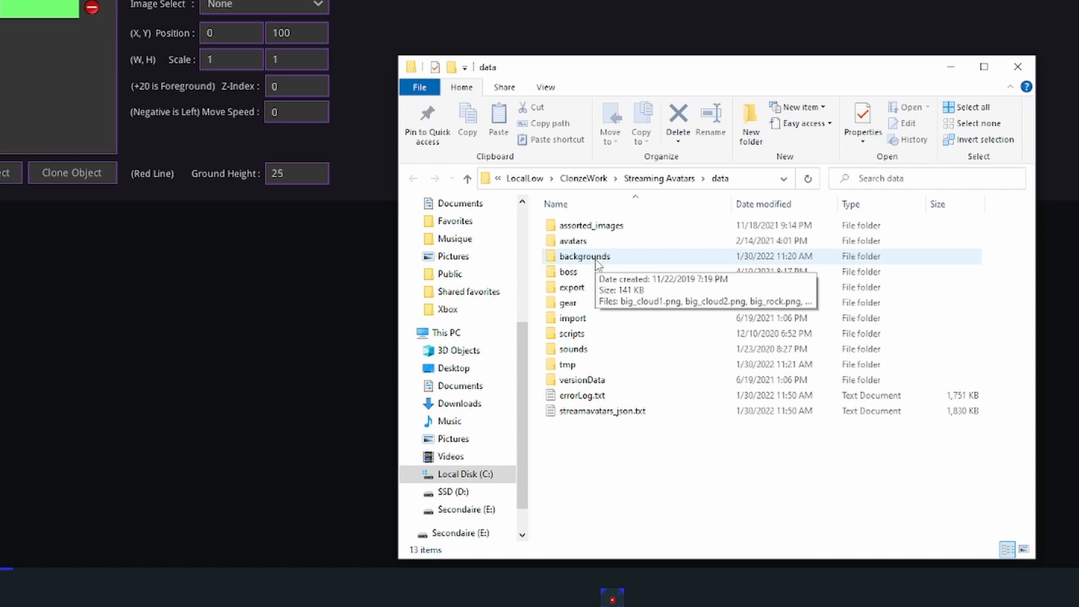
double_click(596, 259)
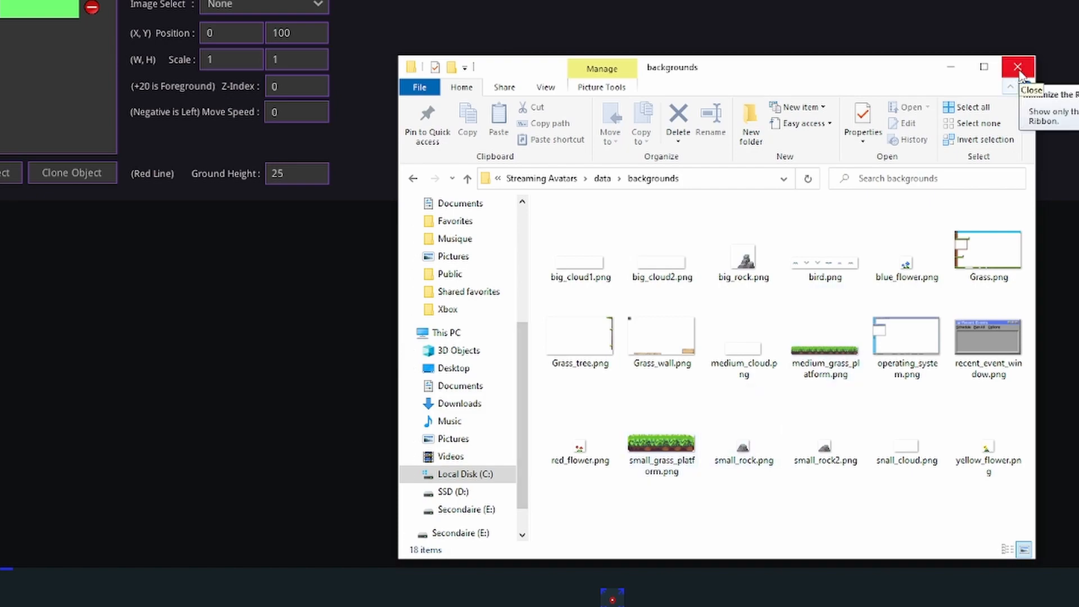
click(1018, 68)
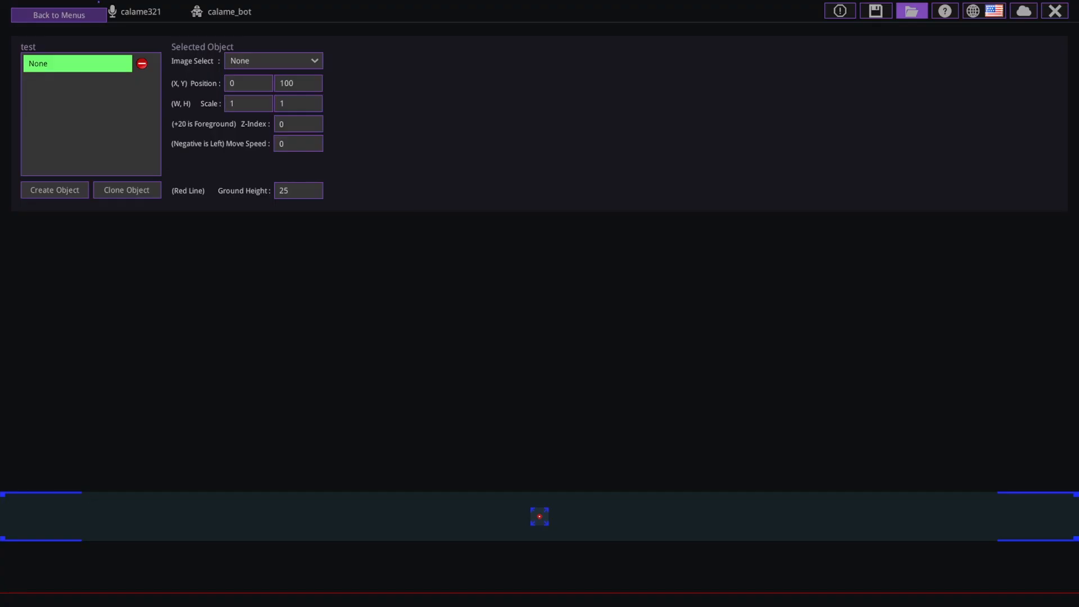
- Save the settings and reopen the test background for editing
click(879, 11)
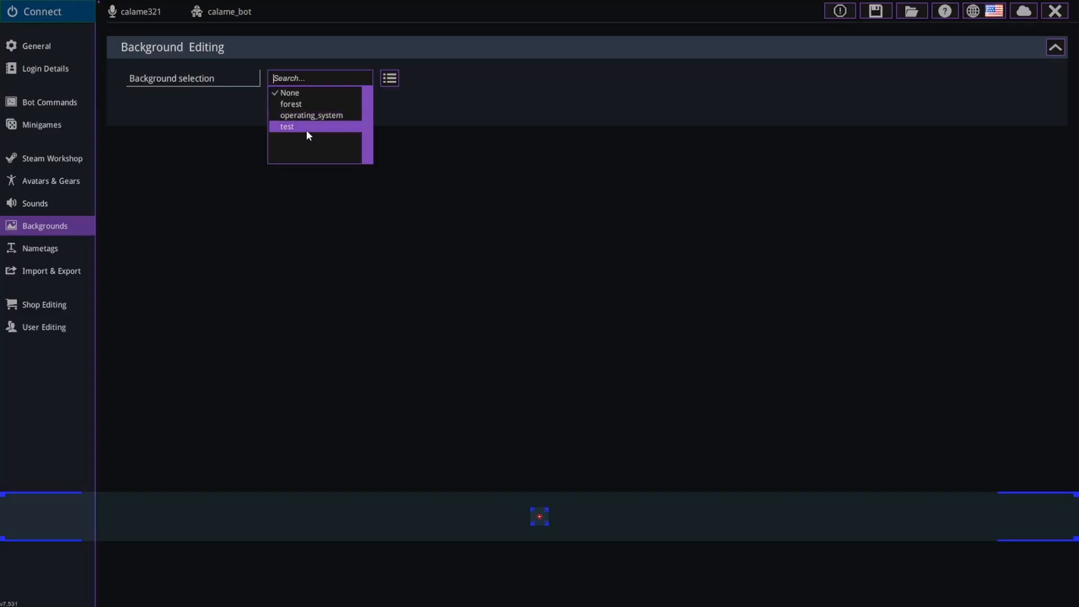
click(307, 129)
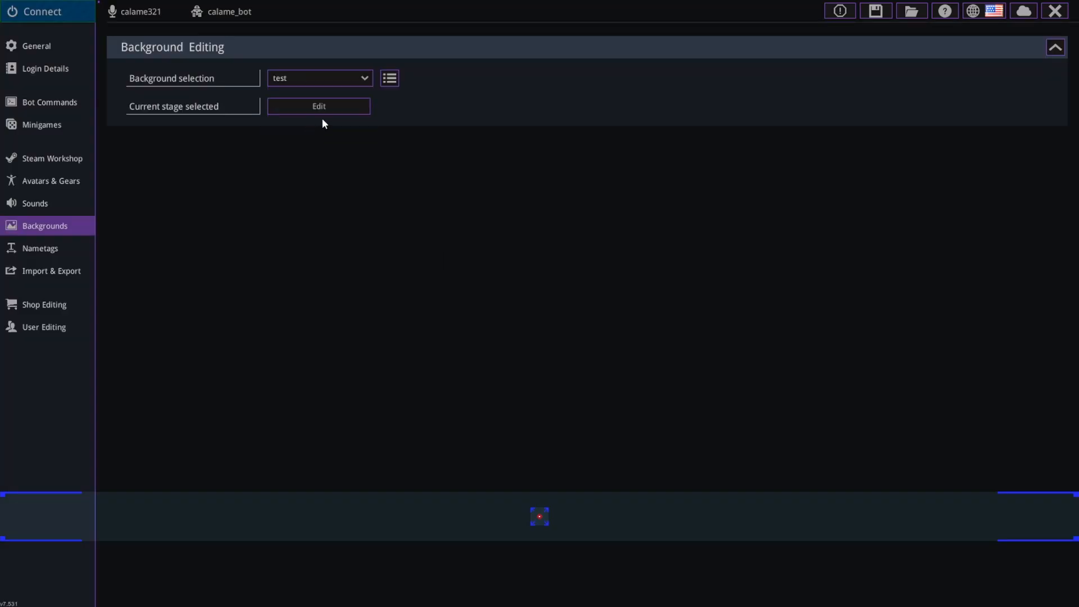
click(324, 106)
- Assign the small_grass_platform image to the new object and move it to about X -287.5, Y 151.5
click(257, 60)
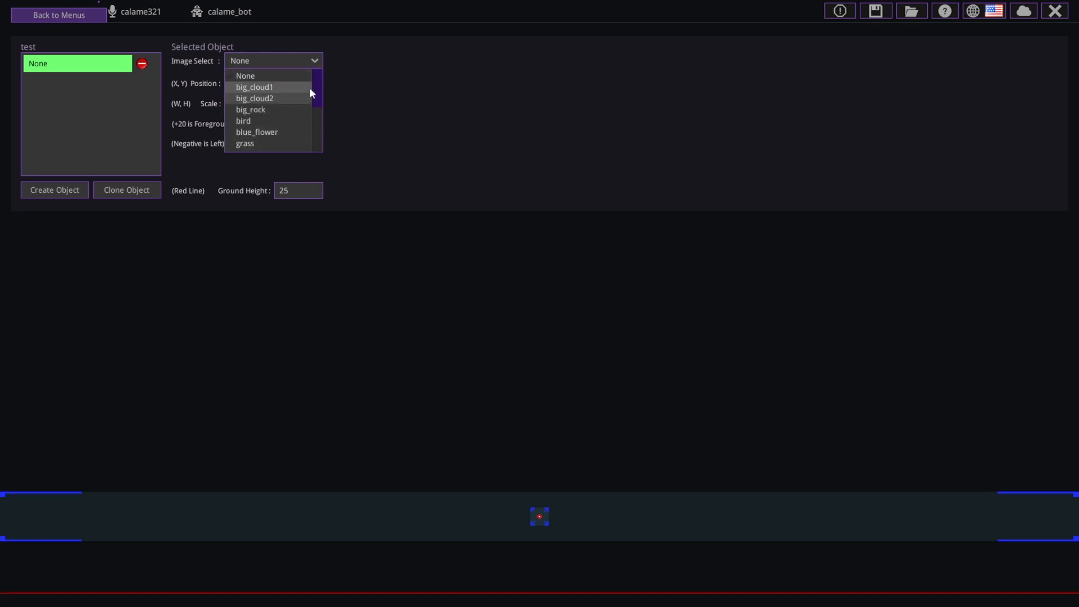
scroll(273, 103, down, 5)
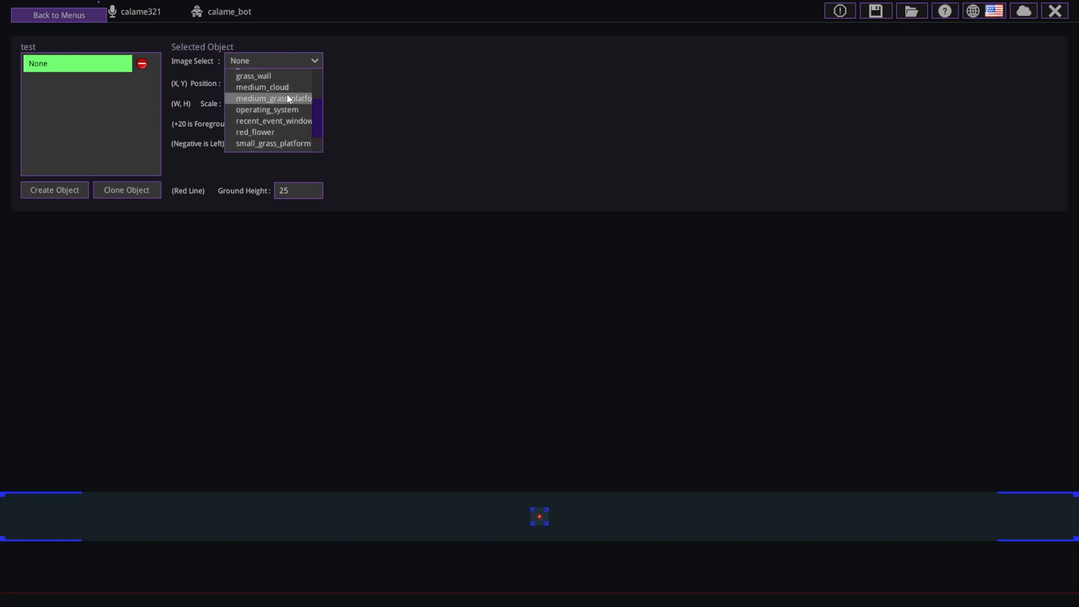
click(273, 144)
drag(541, 518, 216, 459)
click(315, 435)
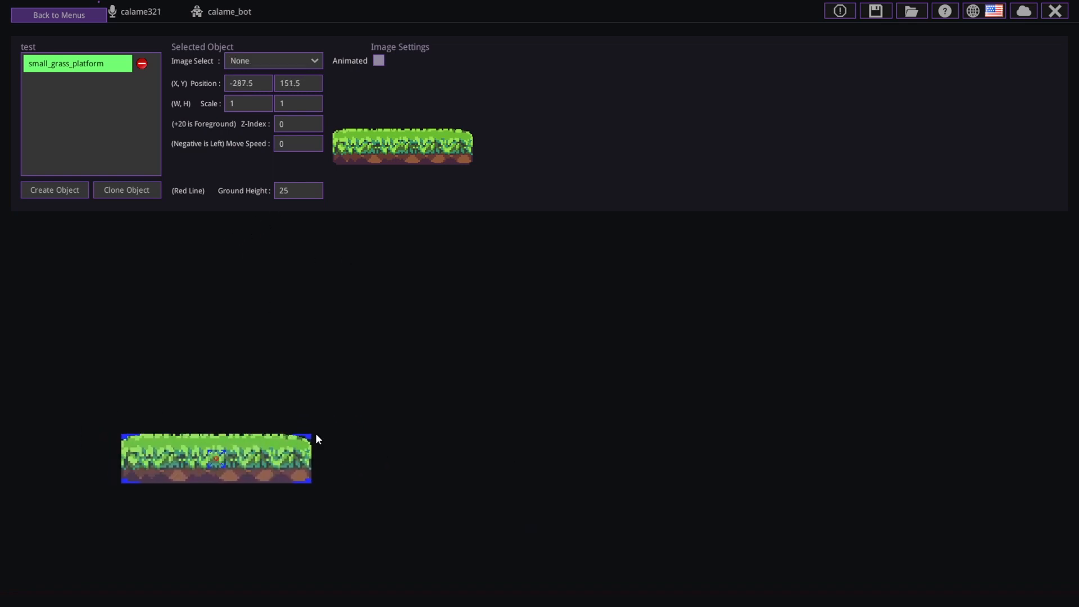
- Clone the small grass platform up and to its right, and add a medium_grass_platform object at about X 4, Y 151.5
click(123, 185)
drag(216, 458, 313, 366)
click(55, 190)
click(274, 61)
scroll(274, 112, down, 5)
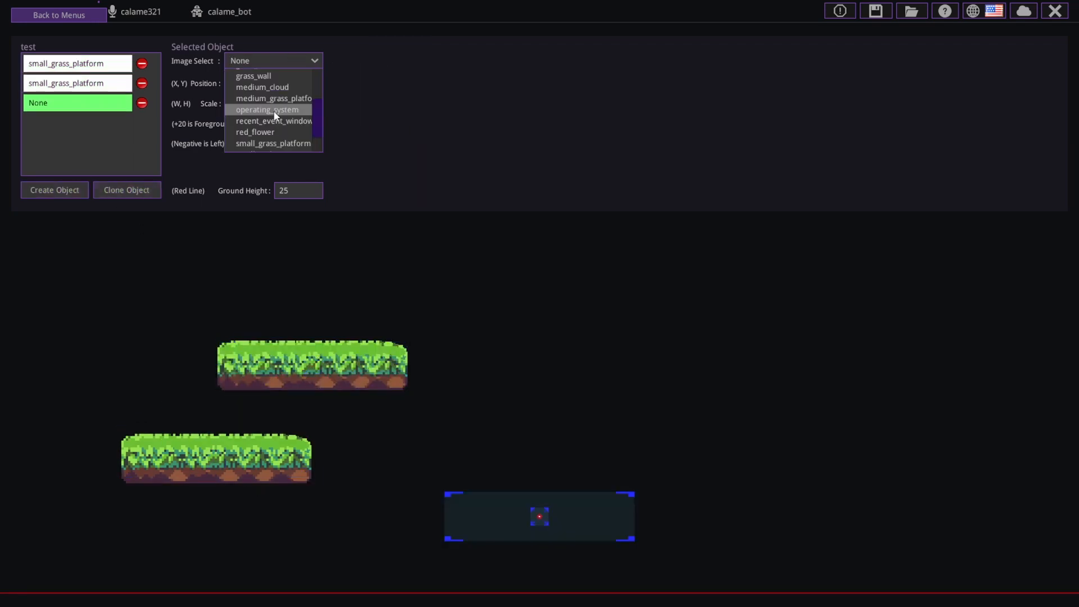
scroll(278, 127, up, 2)
click(278, 126)
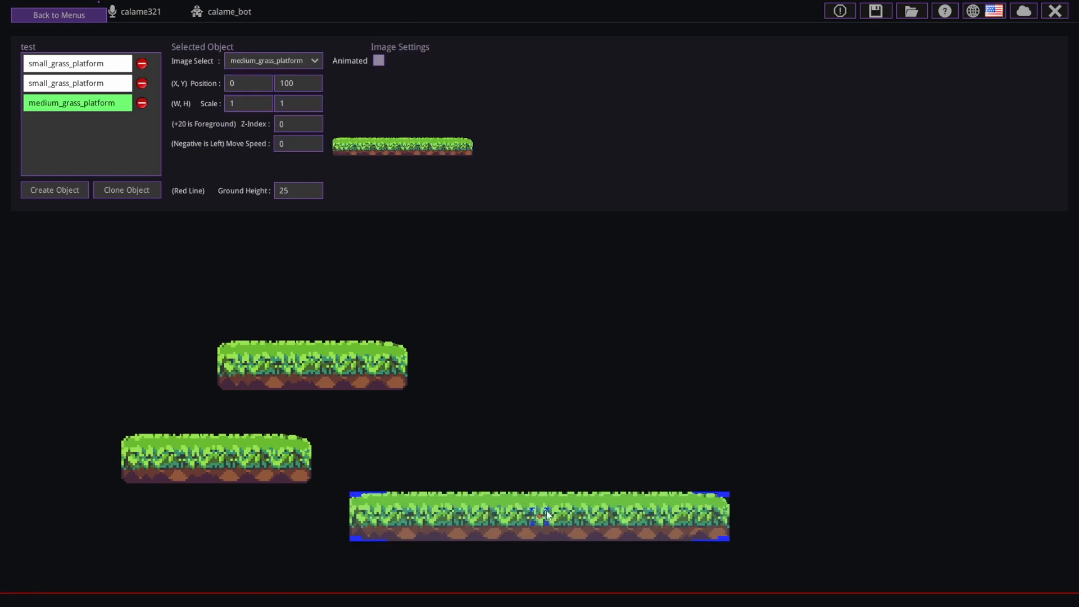
drag(547, 514, 552, 456)
- Add a small_rock2 object at about X -360, Y 170.5 with Z-Index 3, and clone it to about X 154, Y 176
click(79, 188)
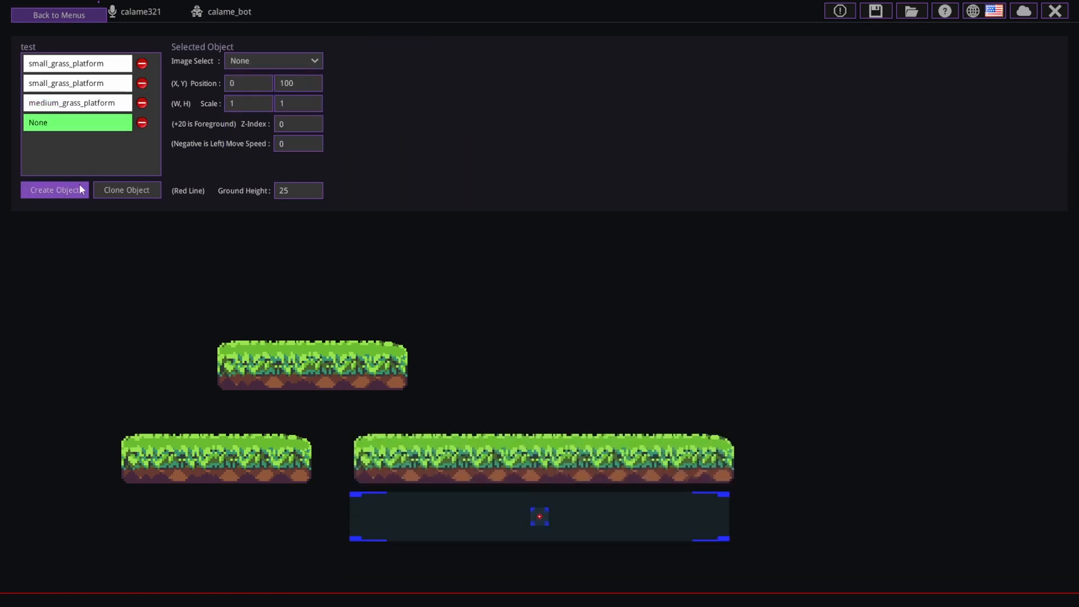
click(278, 60)
scroll(266, 125, down, 5)
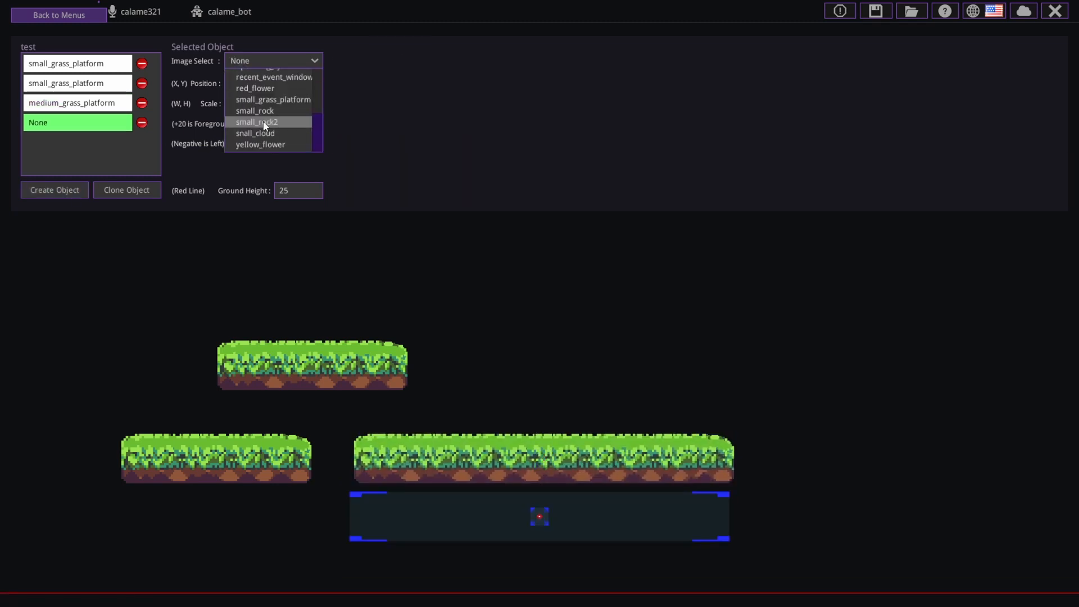
click(265, 122)
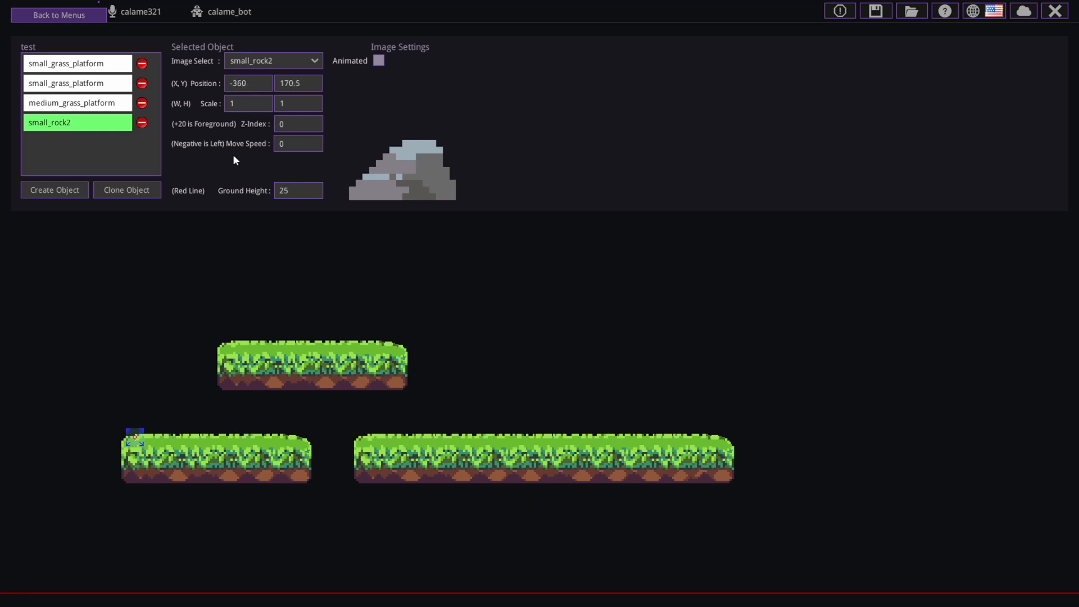
double_click(294, 124)
text(3)
drag(135, 438, 712, 431)
click(109, 188)
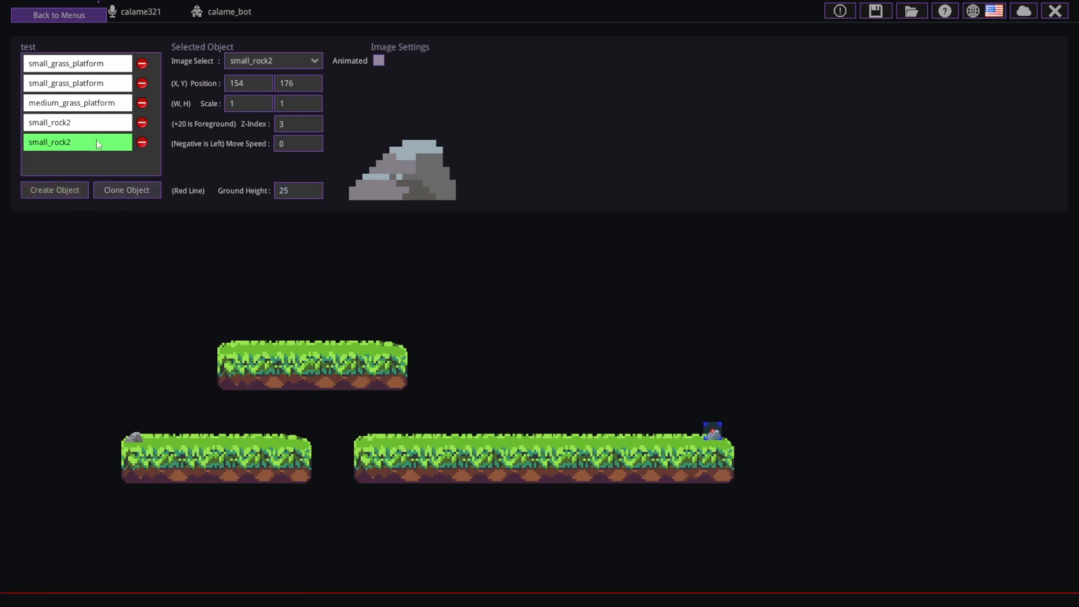
- Clone the medium grass platform as ground at about X -11.5, Y 15.5 and set its width scale to 3
click(78, 106)
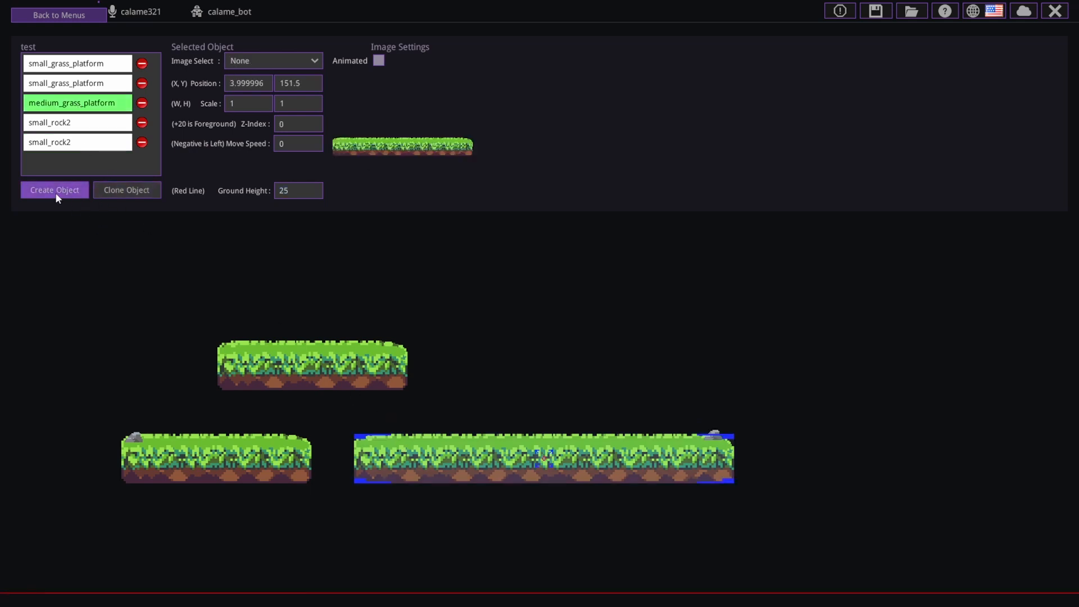
click(116, 190)
drag(450, 467, 433, 606)
click(246, 104)
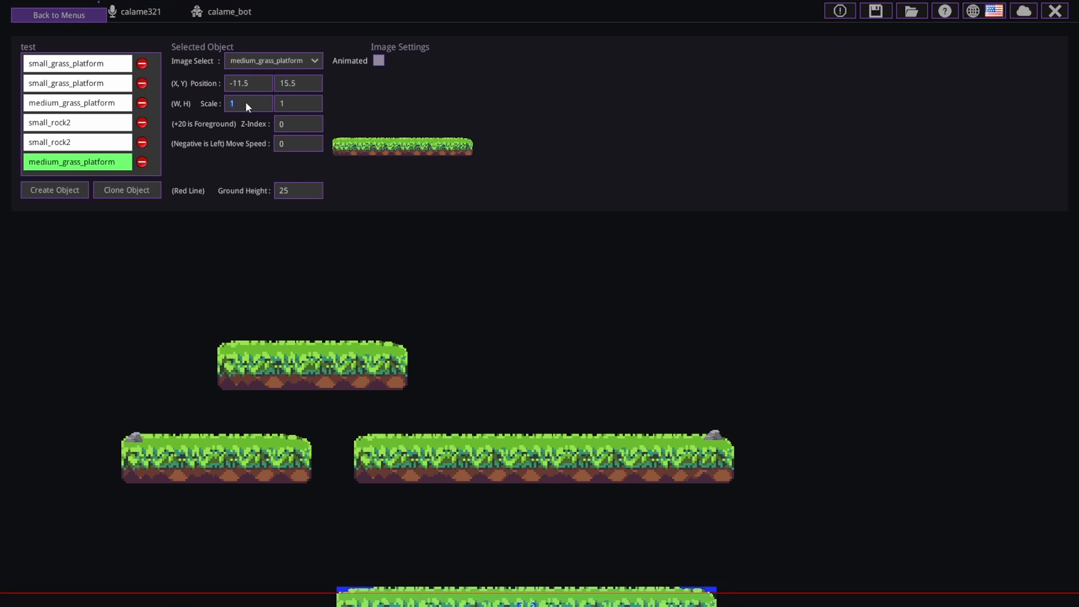
text(3)
key(Return)
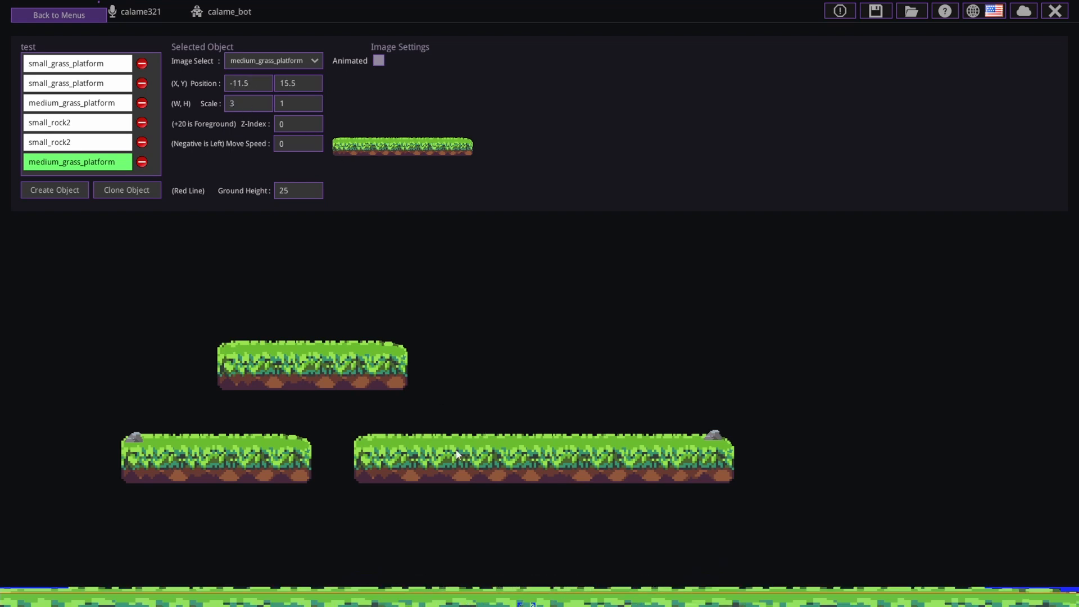
- Try ground heights of 10 and 0 for the background and restore the value 25
click(296, 192)
key(BackSpace)
key(BackSpace)
text(10)
key(Return)
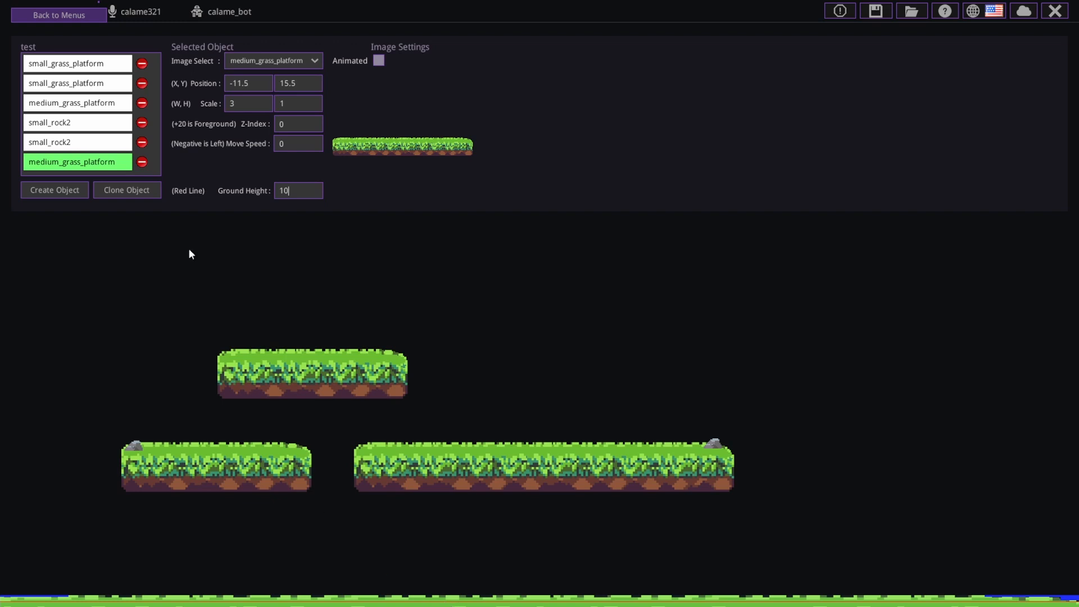
text(0)
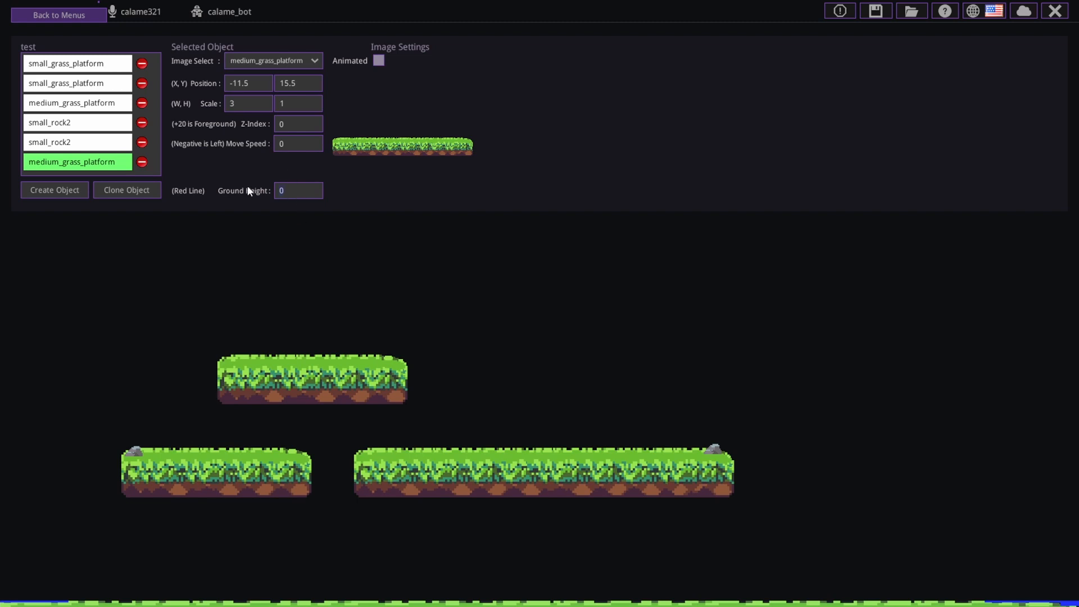
text(25)
- Leave the background editor, connect to the test stage and erase all its existing collision blocks and ladders
click(61, 11)
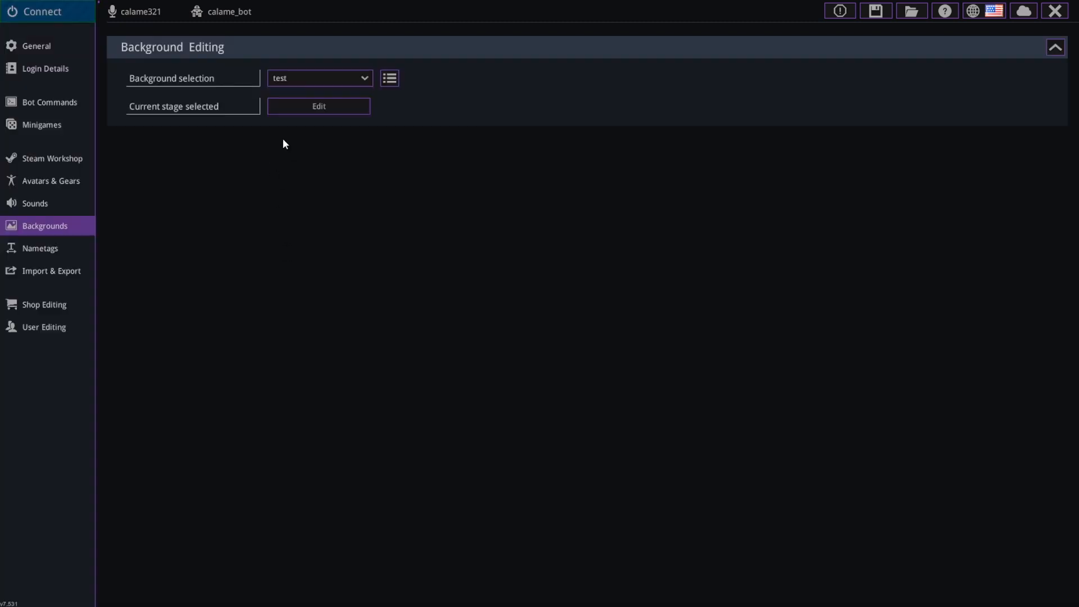
click(44, 12)
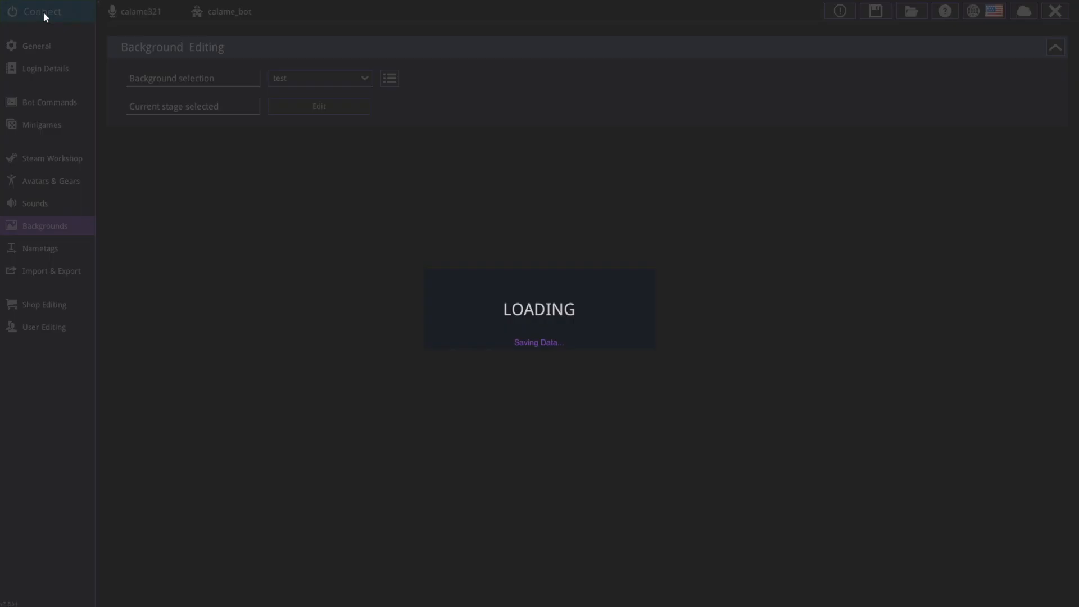
mouse_move(589, 8)
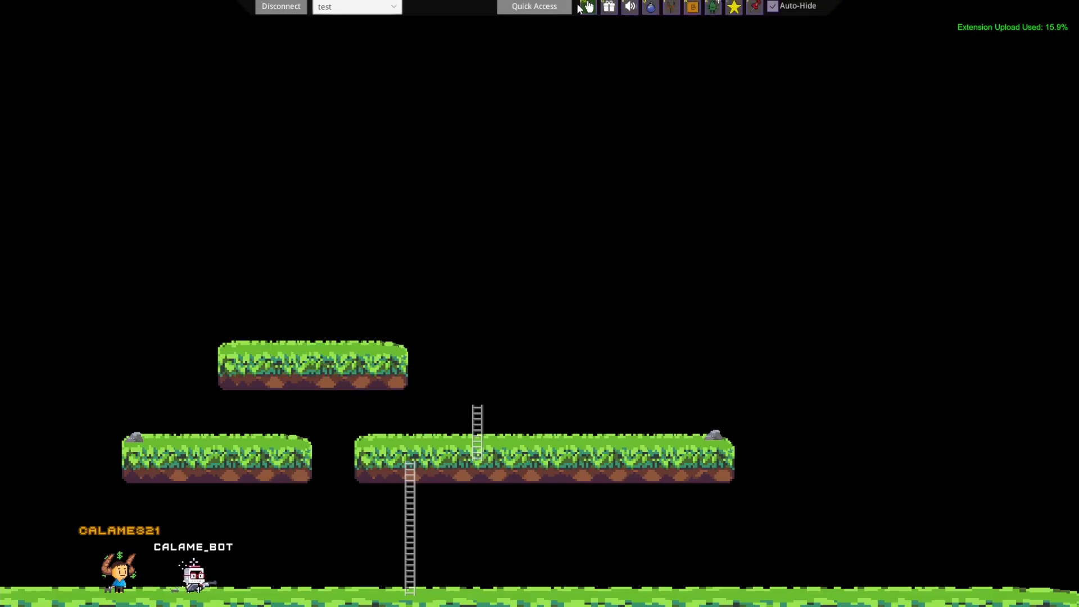
click(694, 9)
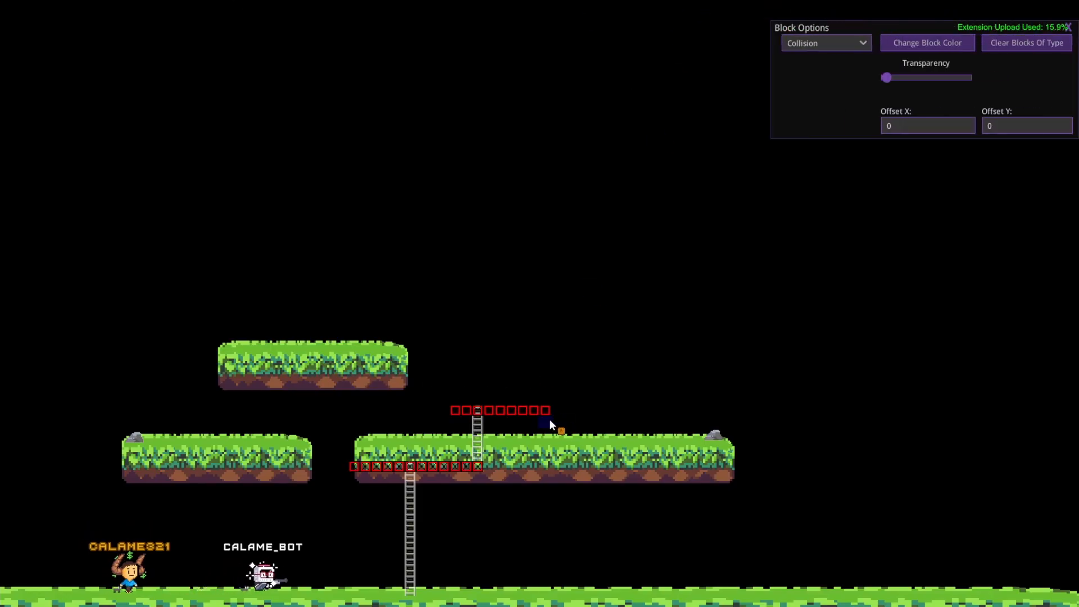
drag(548, 412, 453, 411)
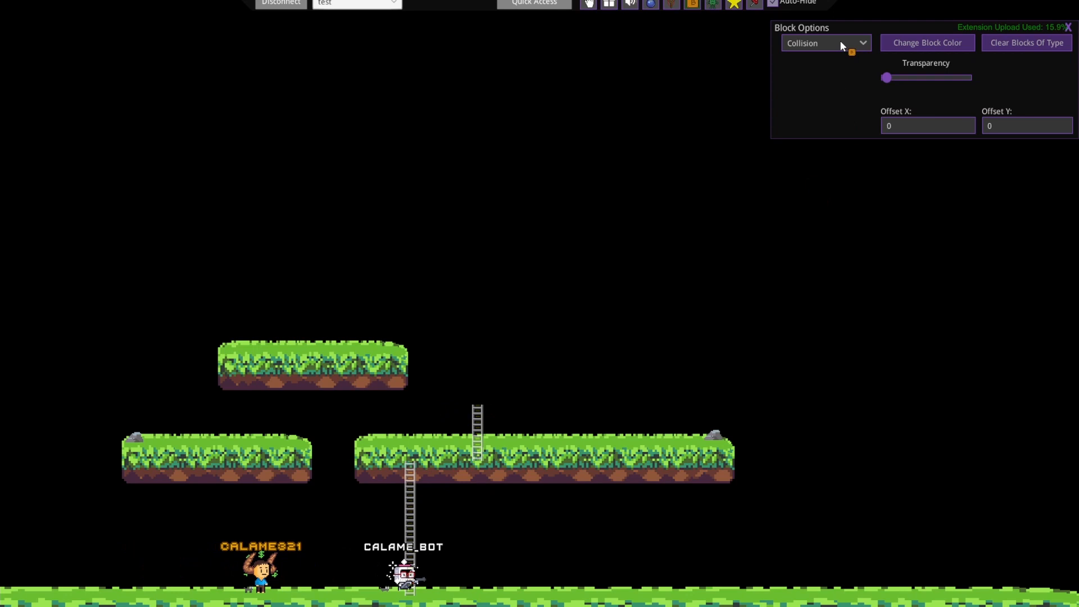
click(842, 45)
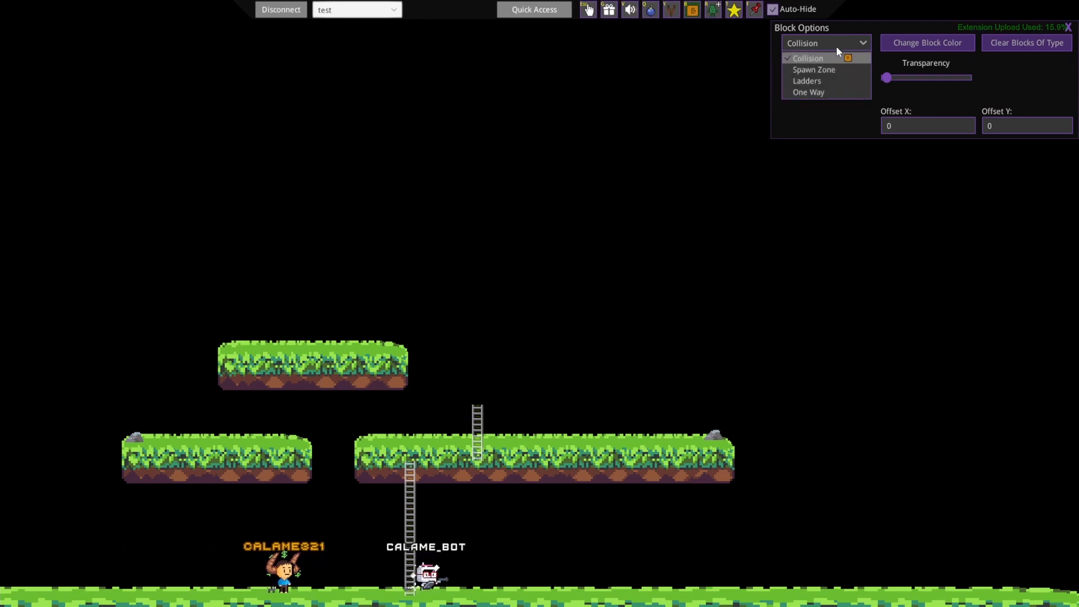
click(812, 81)
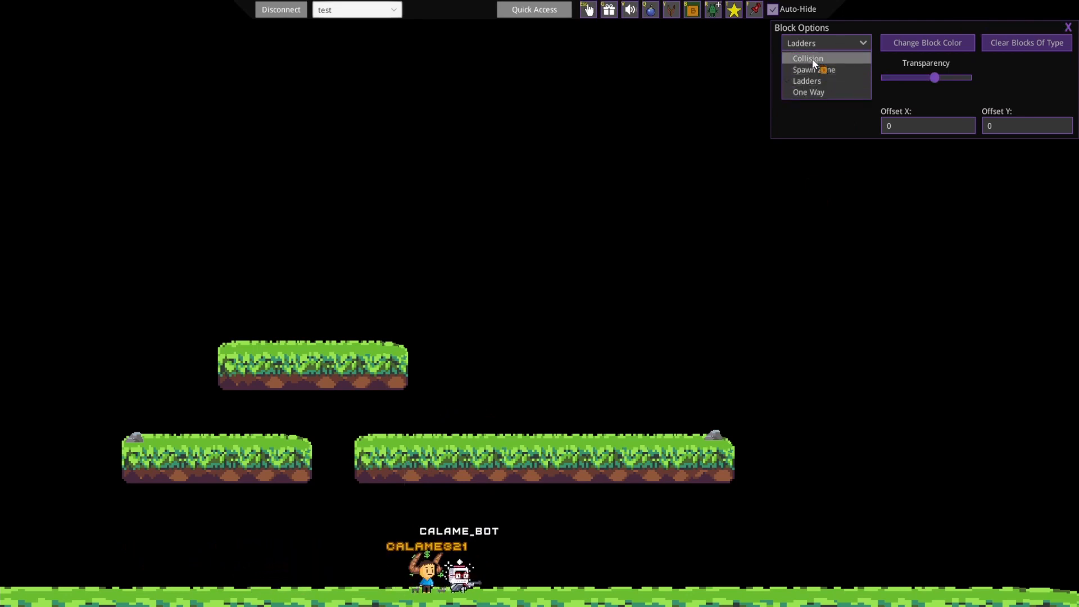
- Try drawing a row of three collision blocks in the empty space below the medium grass platform
click(811, 59)
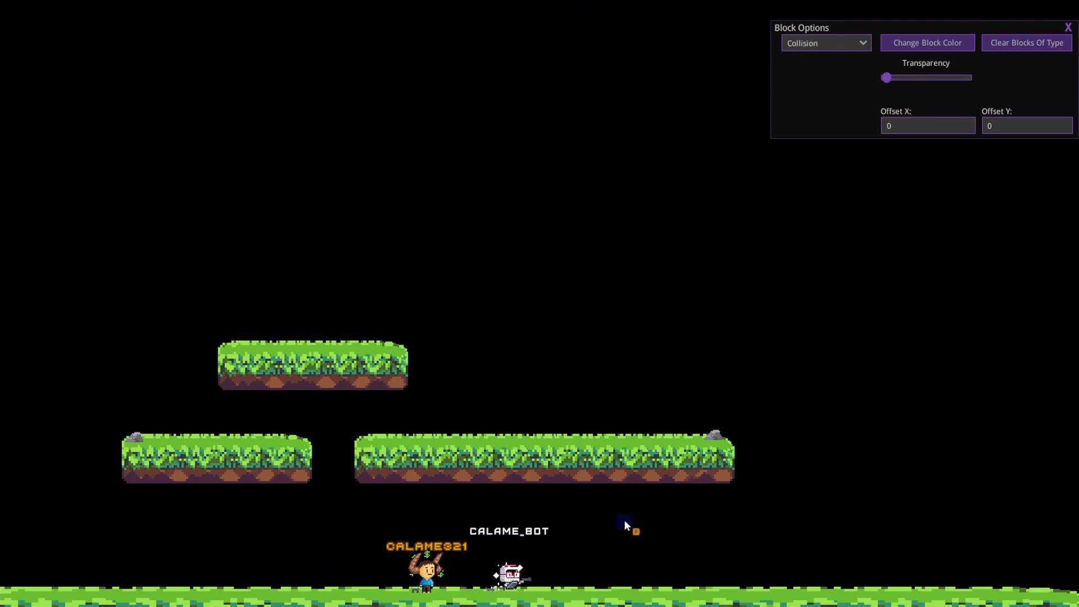
drag(625, 521, 638, 525)
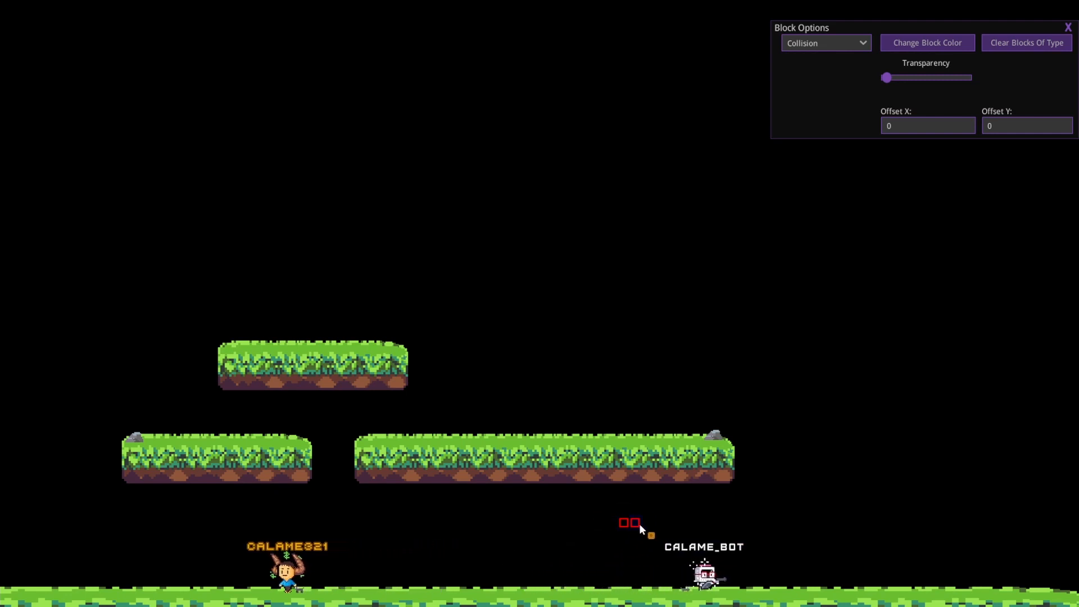
click(646, 522)
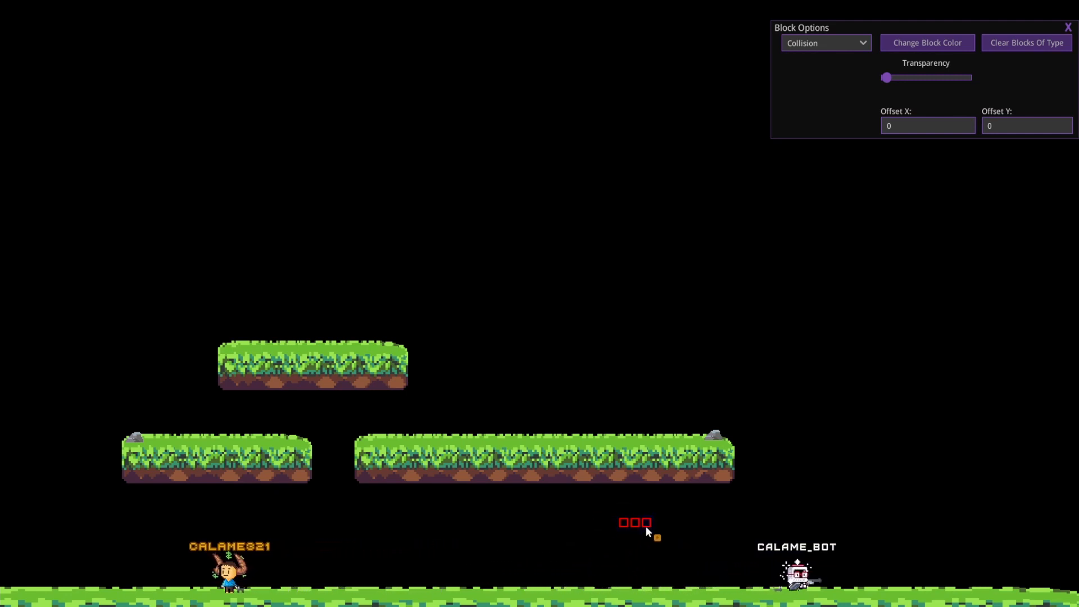
- Place a Subscriber spawn zone on the upper grass platform and three everyone spawn zones along the ground
click(826, 43)
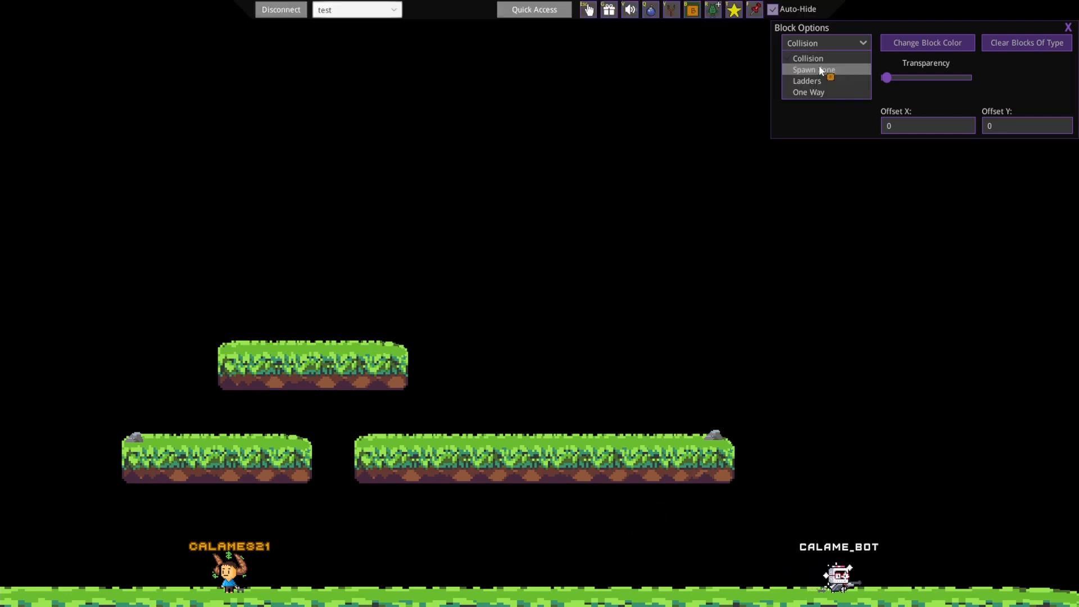
click(820, 70)
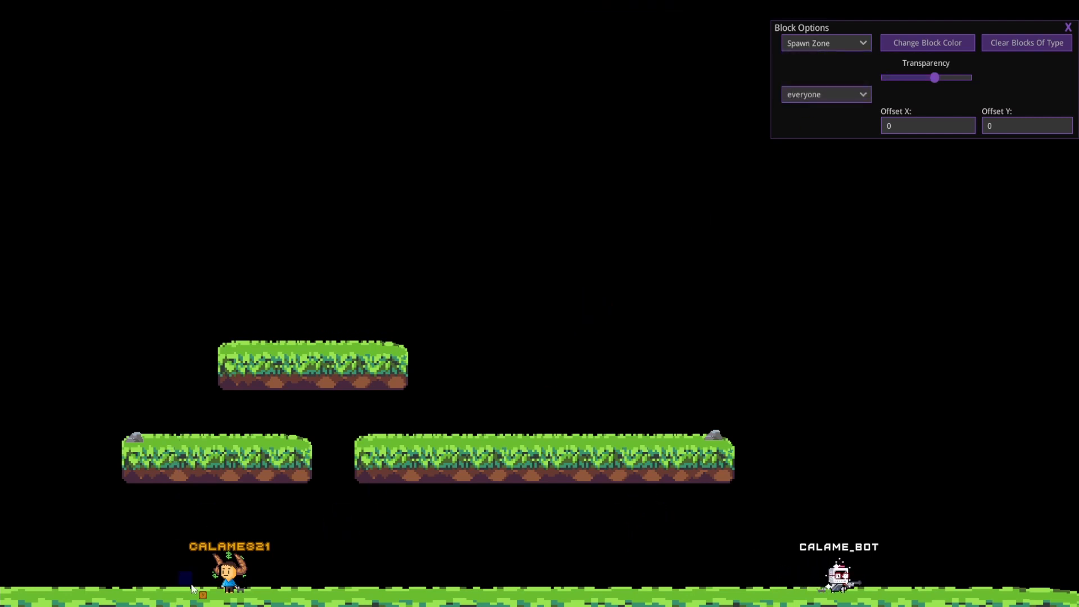
click(818, 97)
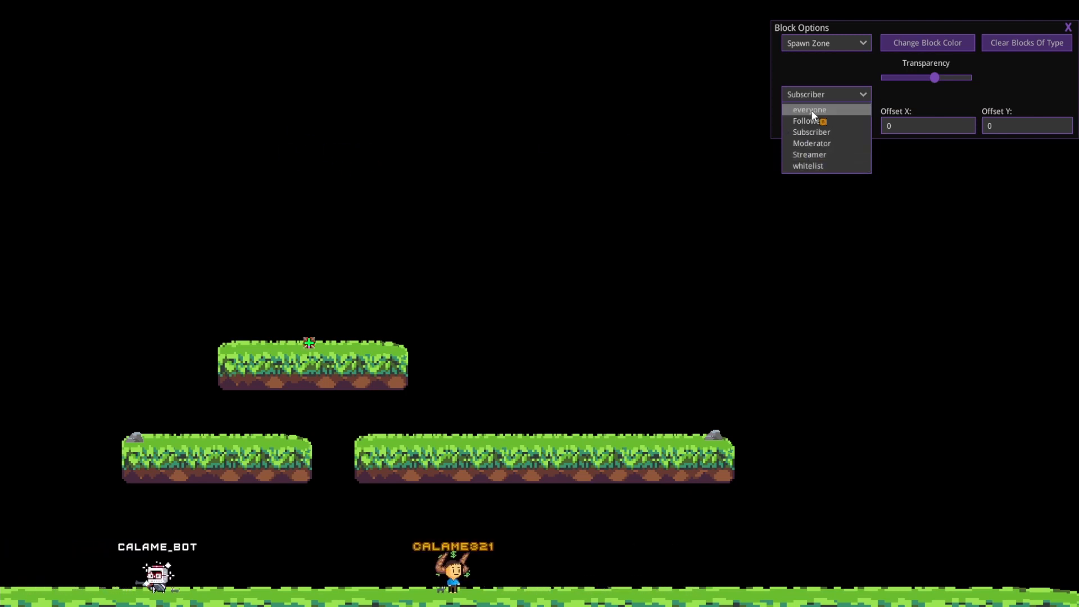
click(813, 111)
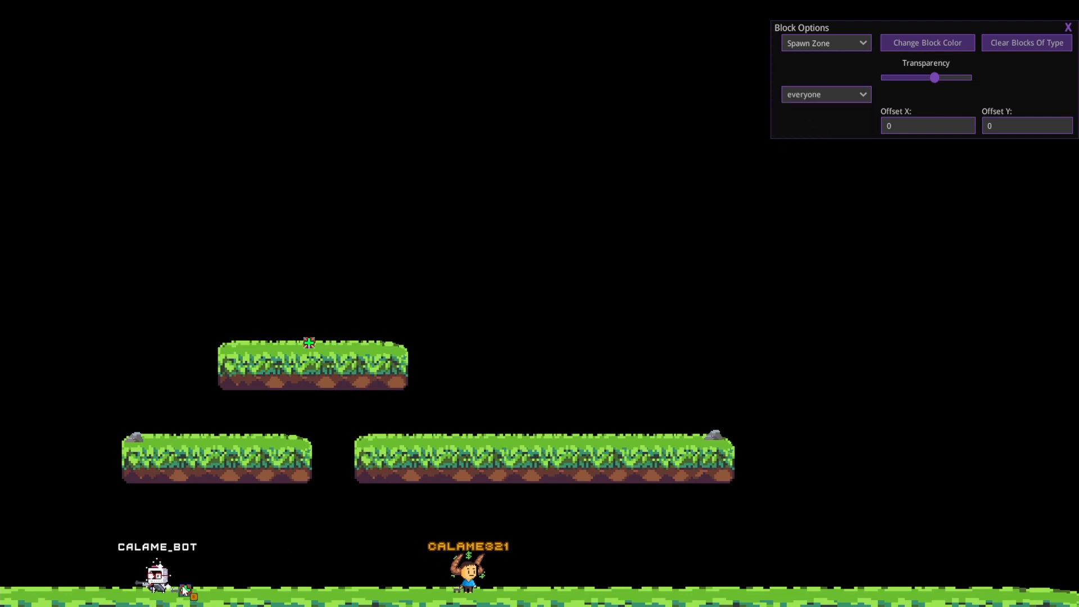
click(562, 589)
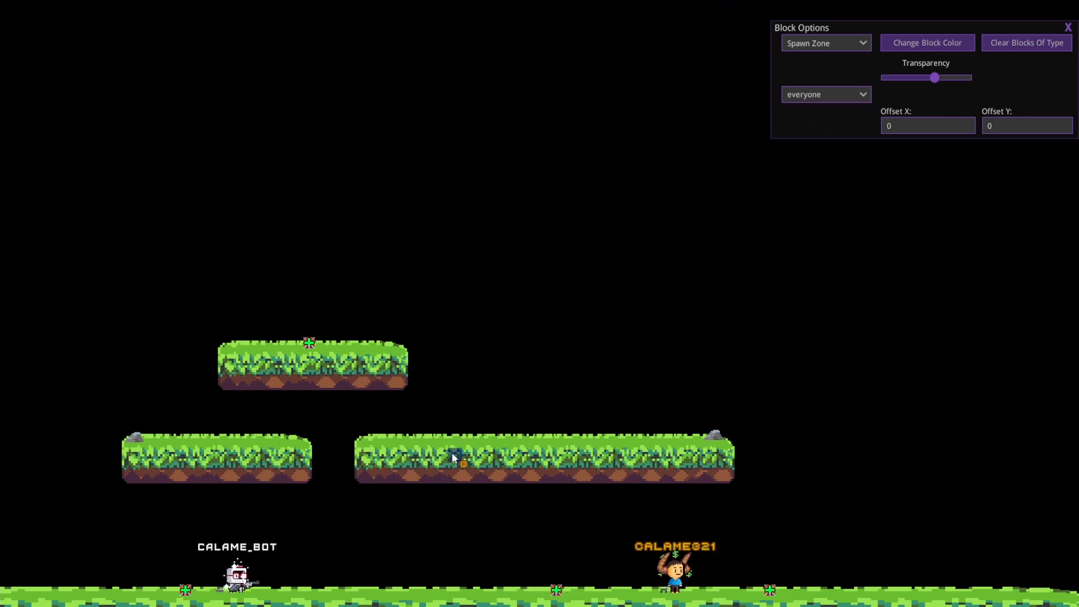
- Set the transparency of the Spawn Zone blocks to the minimum and leave block editing
key(b)
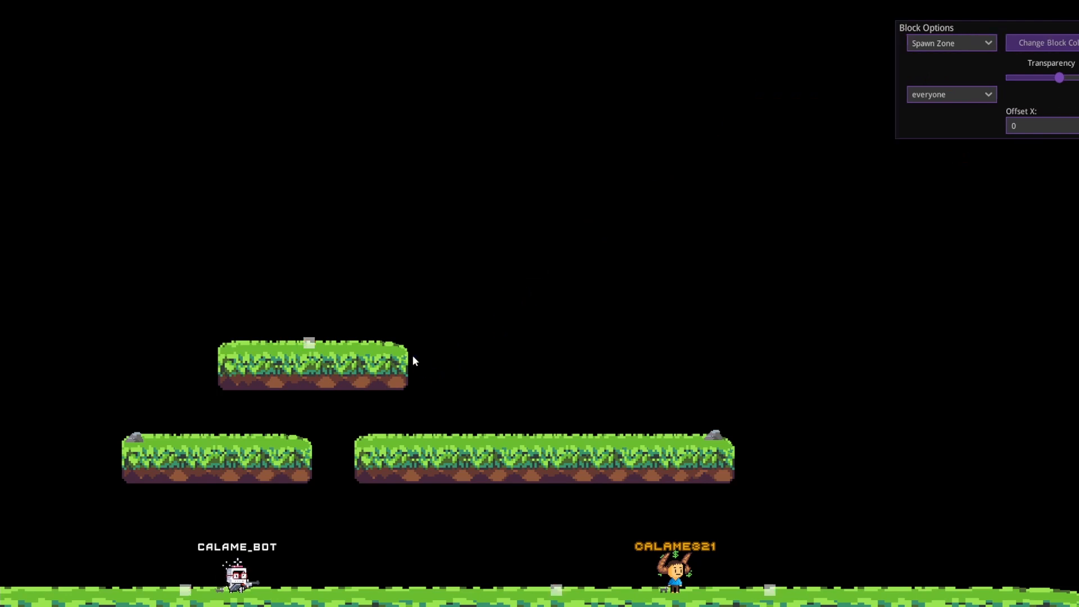
mouse_move(606, 26)
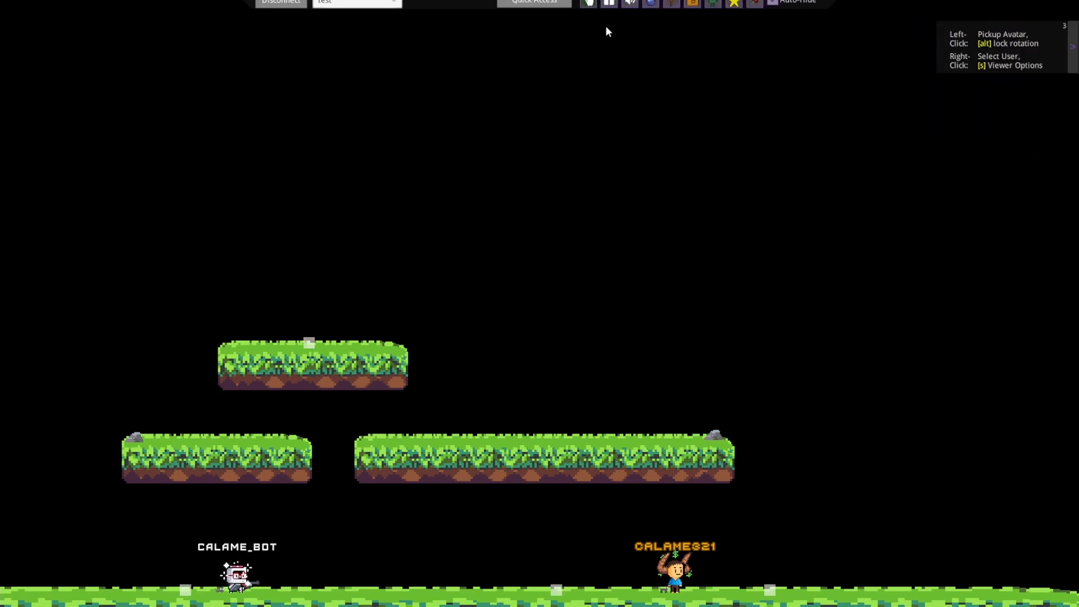
click(694, 7)
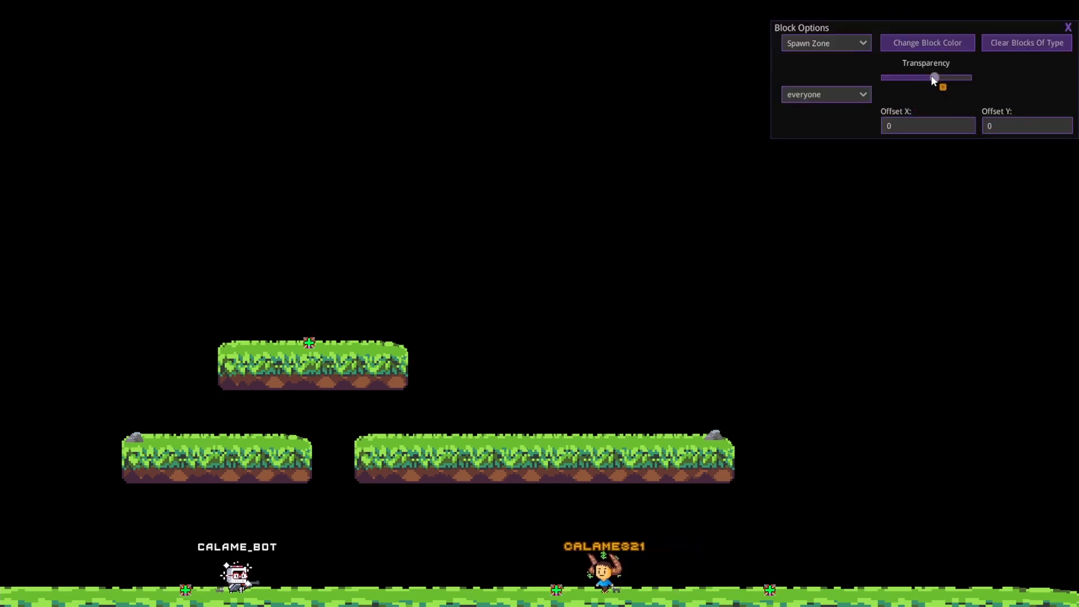
drag(935, 78, 879, 80)
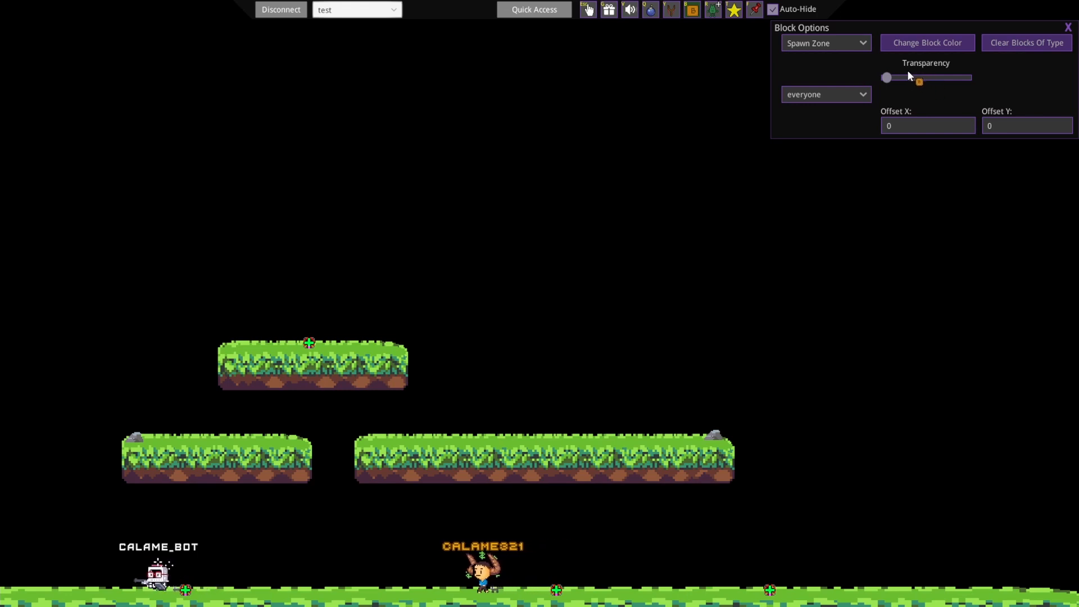
key(Escape)
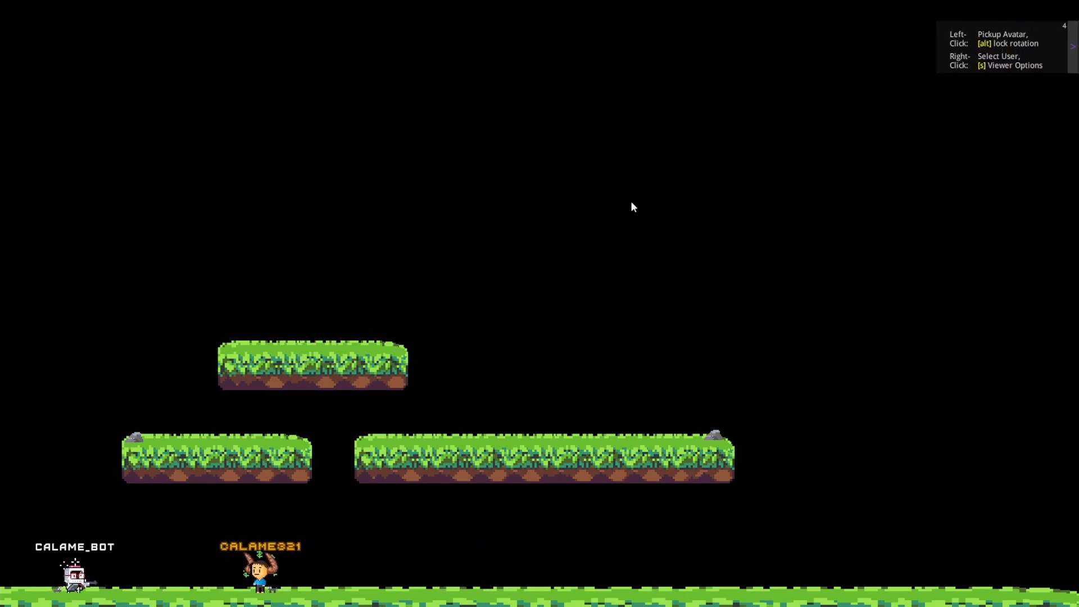
- Draw Ladders blocks linking the ground to both lower platforms and both lower platforms to the upper one
key(b)
click(842, 46)
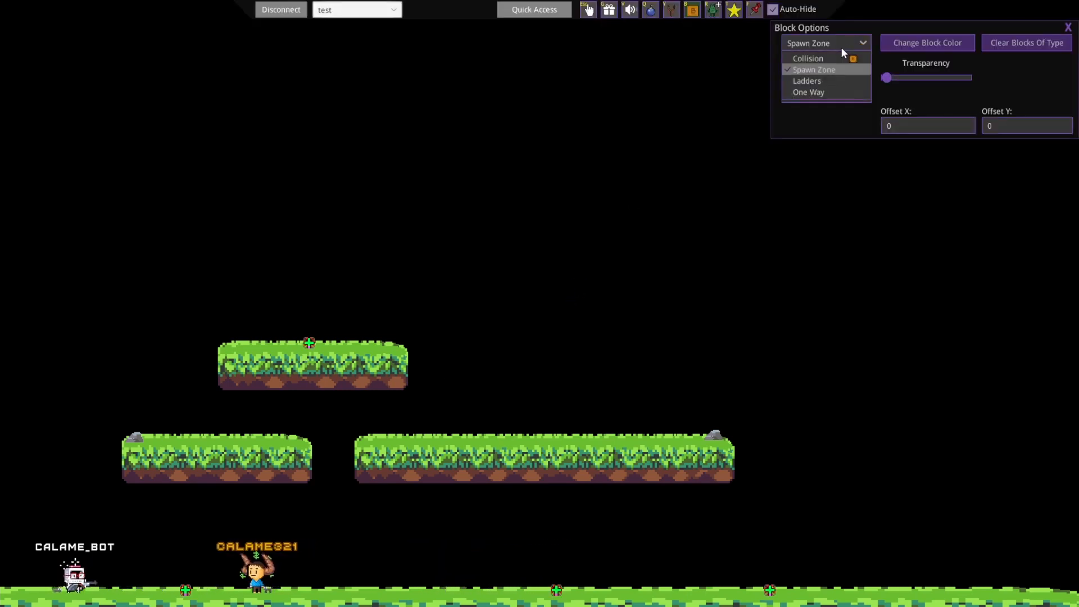
click(824, 83)
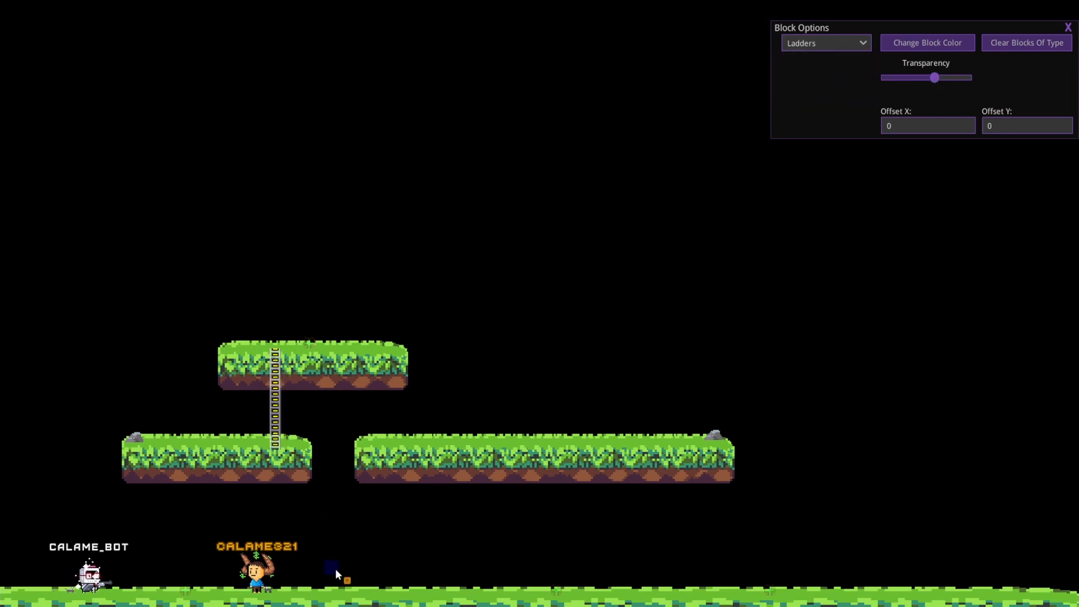
drag(400, 455, 403, 591)
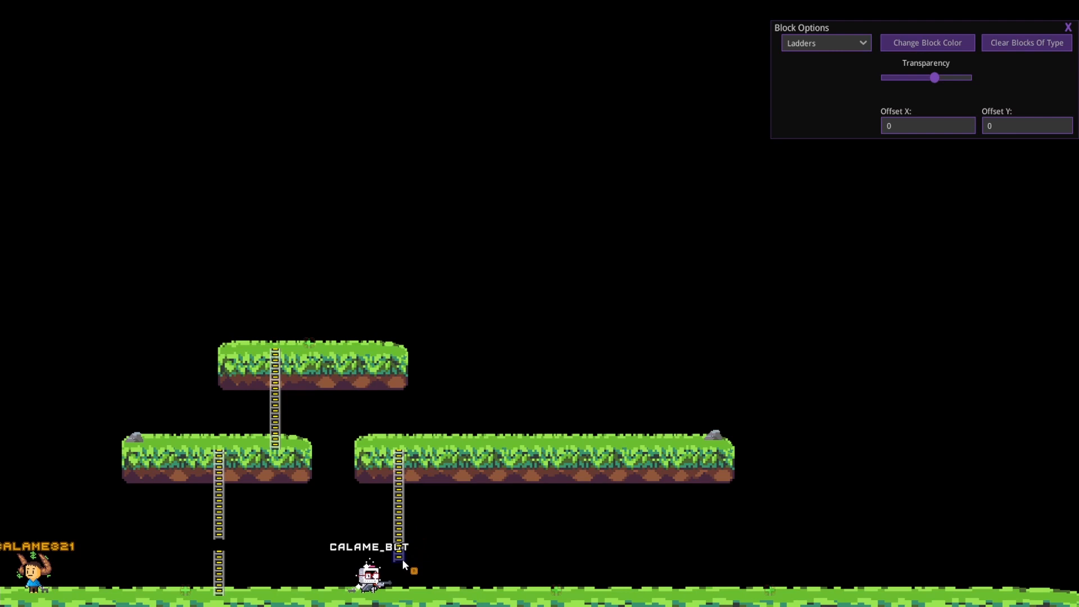
- Draw One Way blocks through the grass layer along all three platforms
click(827, 43)
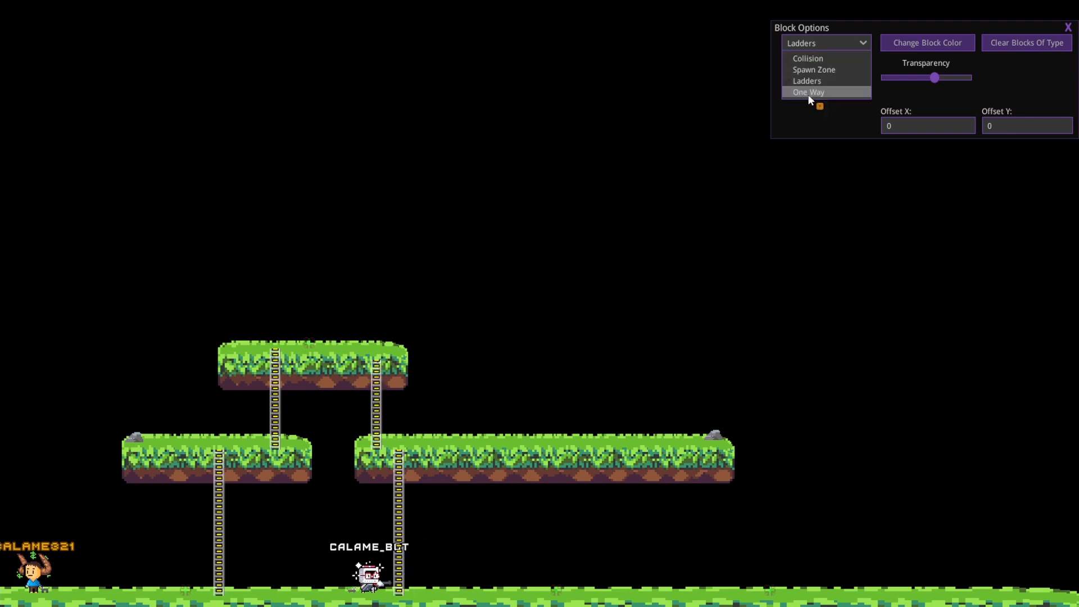
click(809, 95)
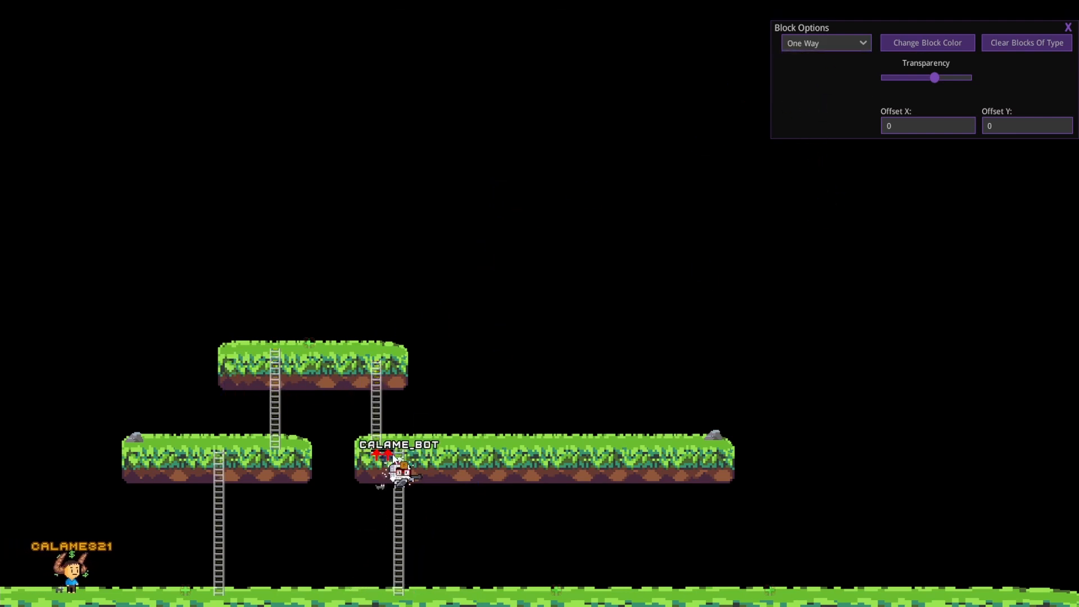
mouse_move(394, 458)
mouse_down()
mouse_move(579, 445)
mouse_move(585, 454)
mouse_move(713, 456)
mouse_up()
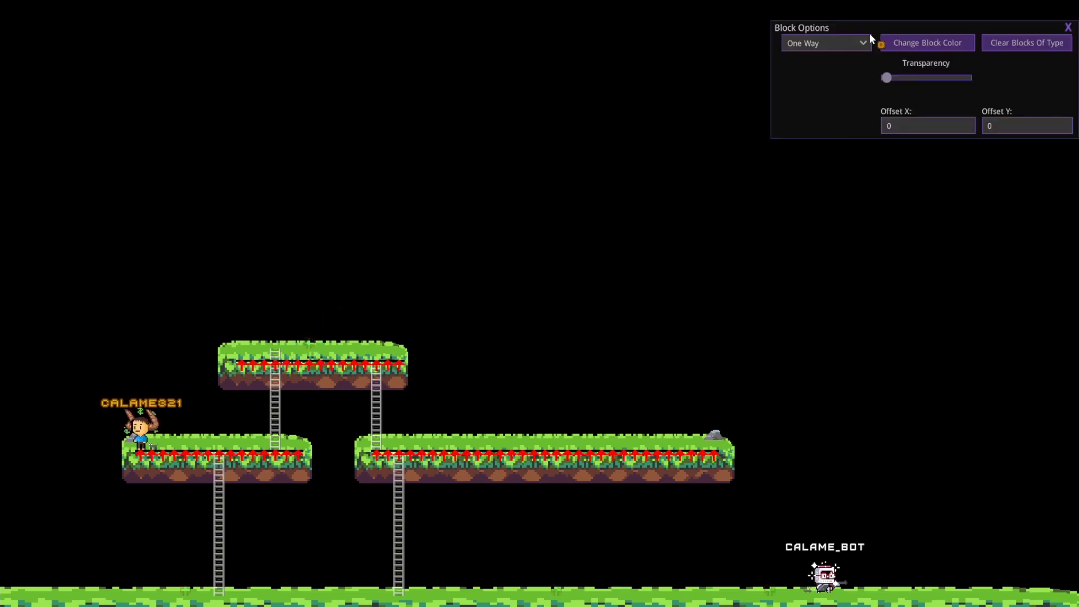
- Place a Collision block at the outer end of the small lower platform and One Way blocks at both lower platforms' outer ends
click(864, 44)
click(837, 60)
click(130, 444)
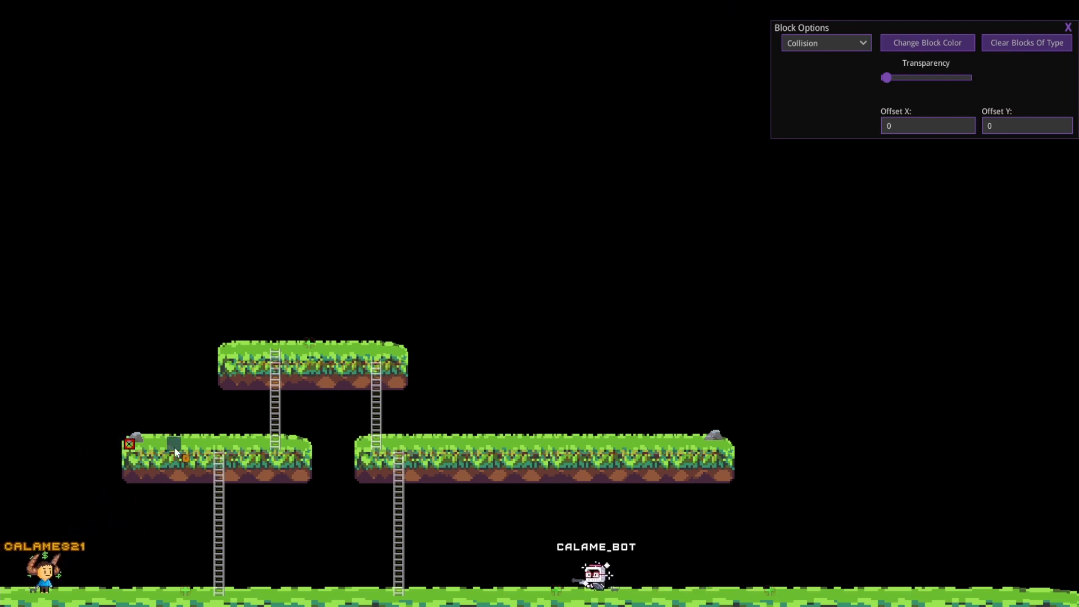
click(850, 44)
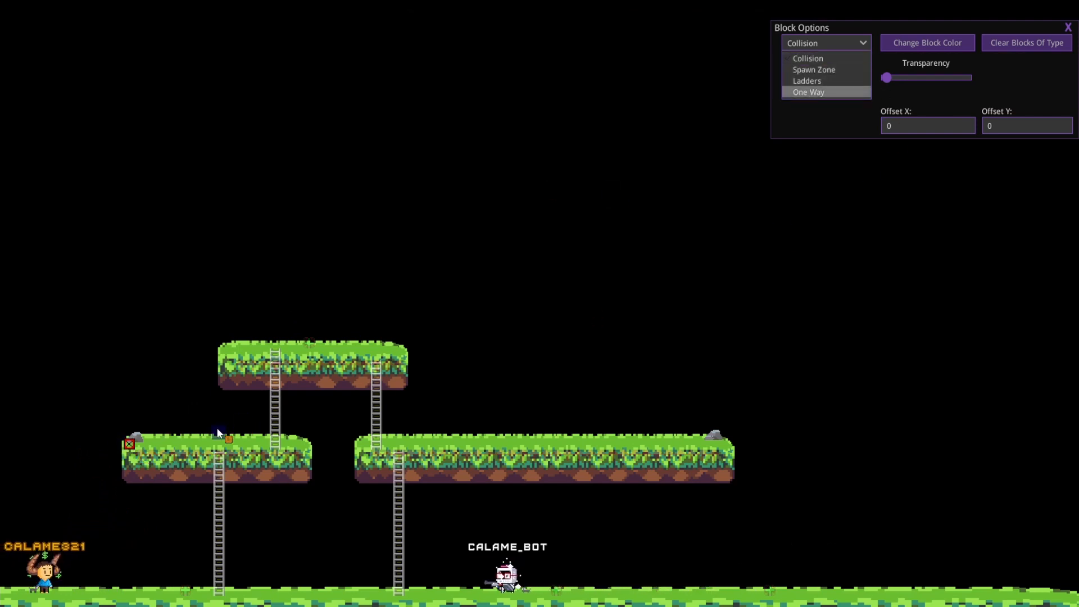
click(810, 92)
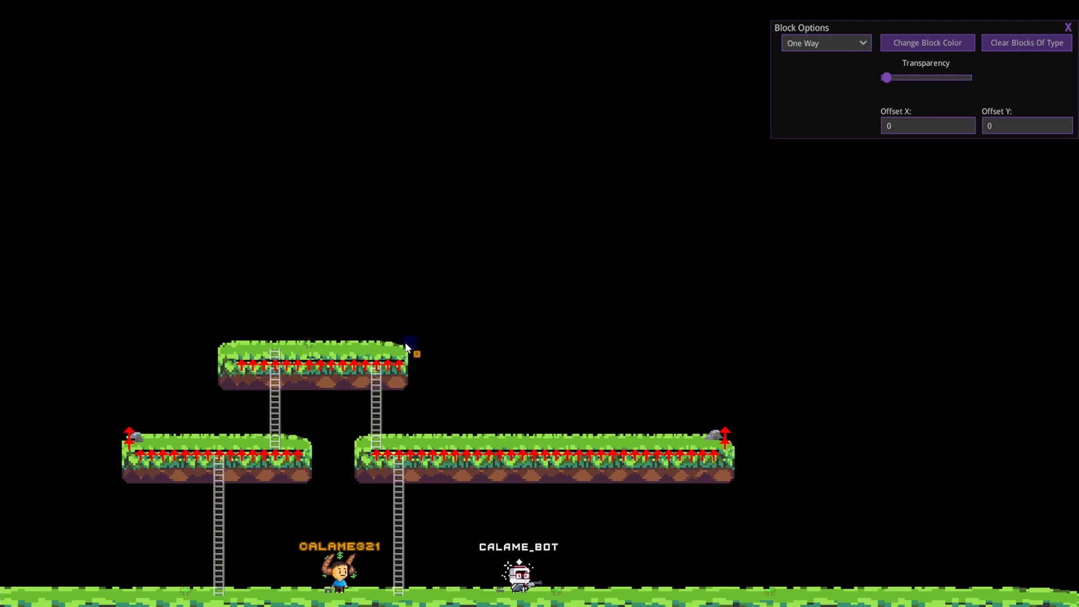
- Set the block type to Collision and switch the active background to forest
click(827, 45)
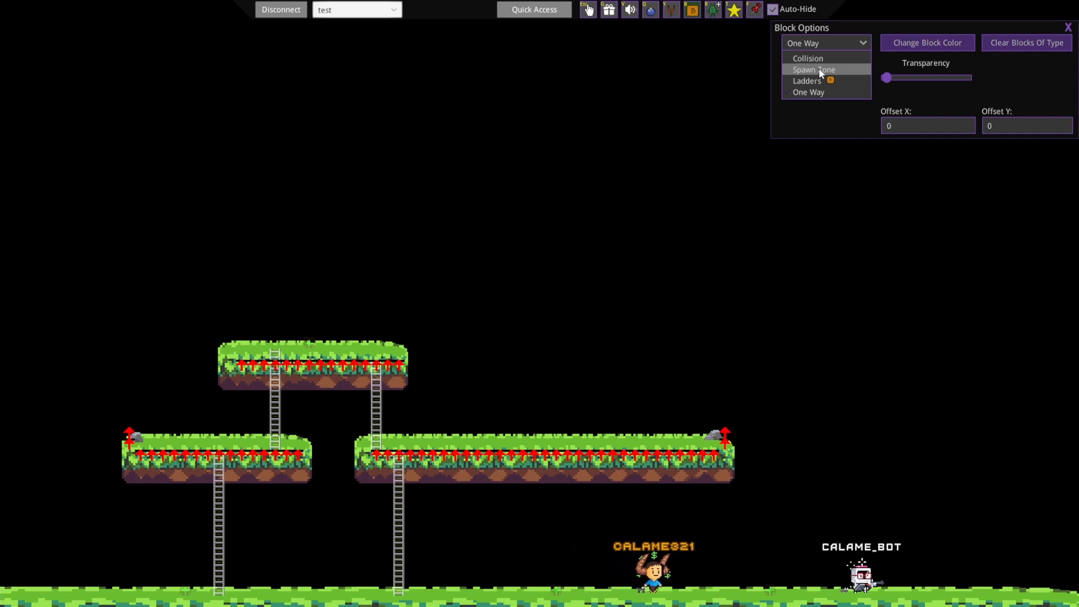
click(808, 58)
click(357, 10)
click(352, 36)
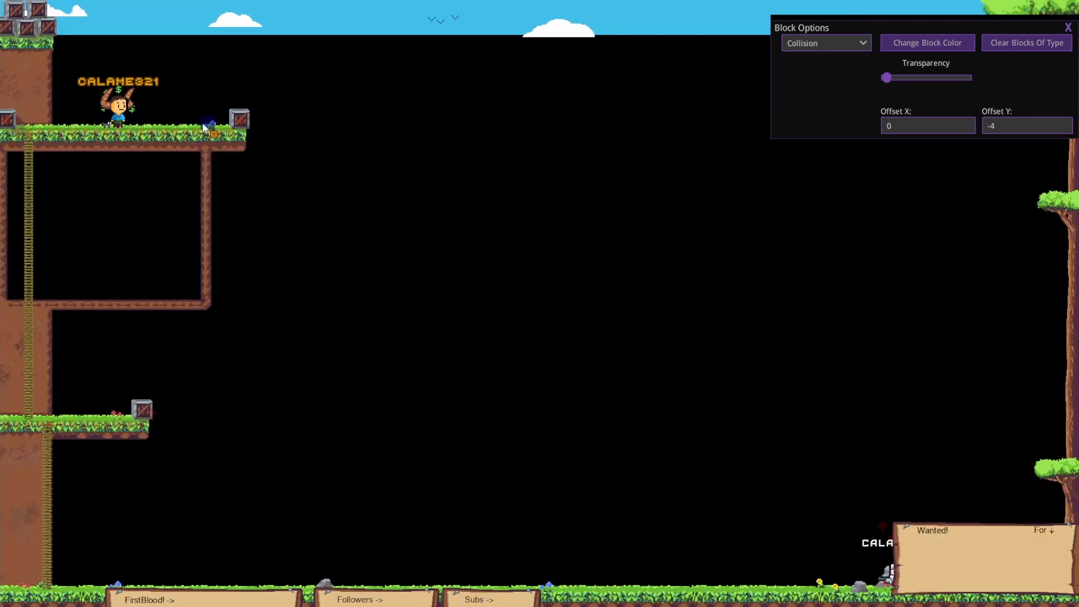
- Examine where the forest background uses One Way blocks and where it uses Collision blocks
click(802, 45)
click(808, 101)
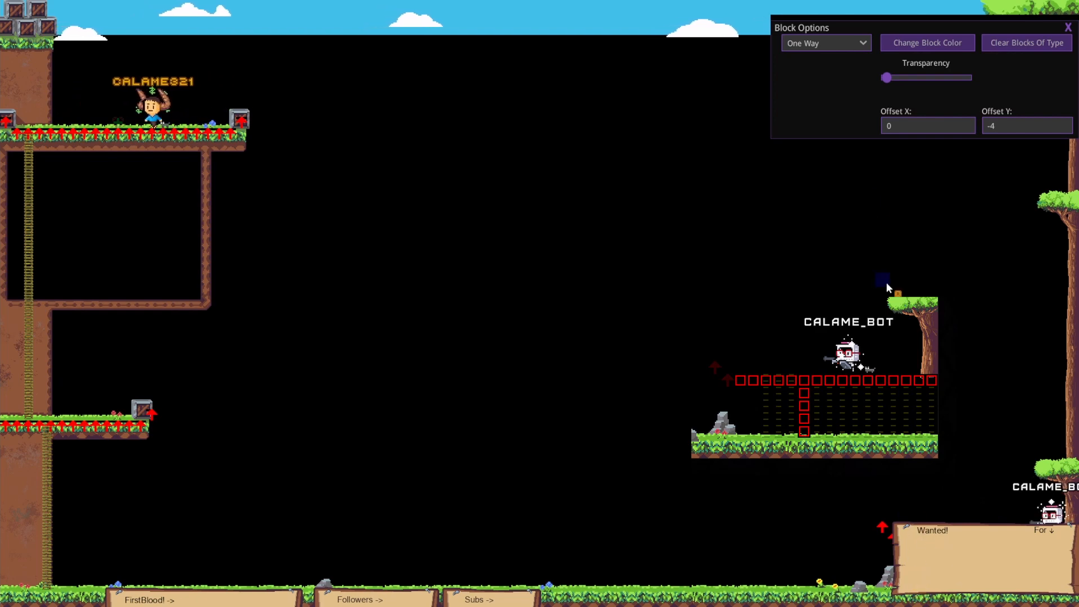
click(822, 42)
click(811, 60)
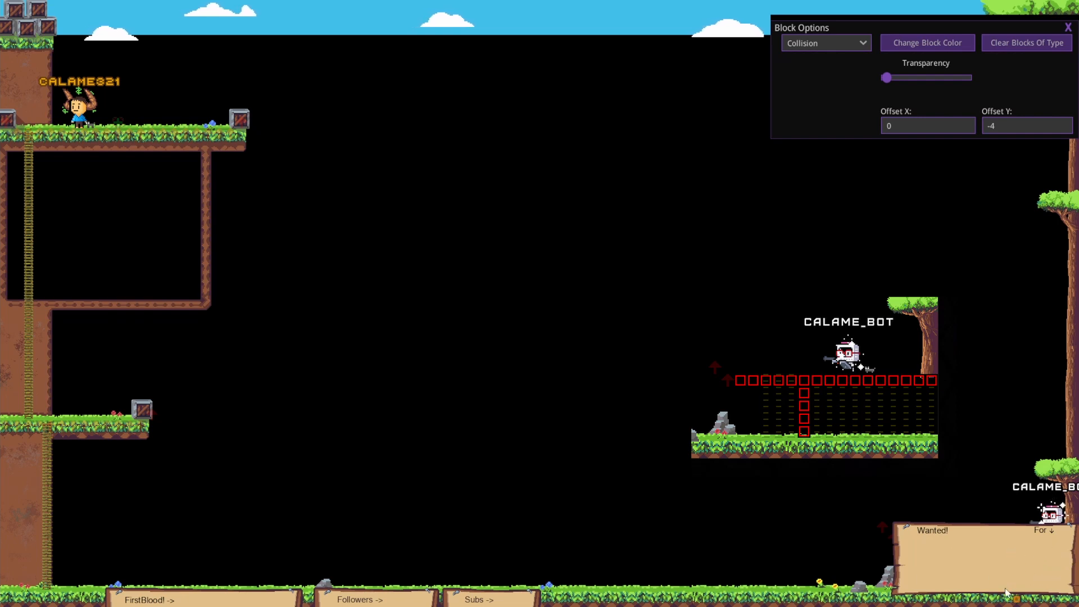
- Draw a continuous row of eight Collision blocks in the forest's open middle area and add Ladders blocks just beneath it
click(823, 43)
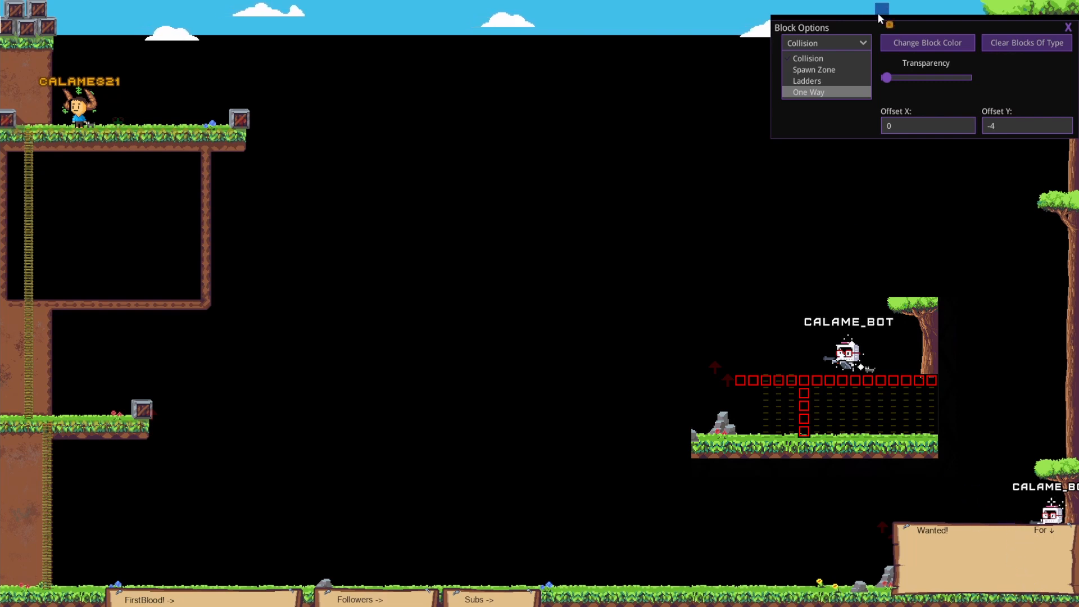
drag(545, 462, 619, 464)
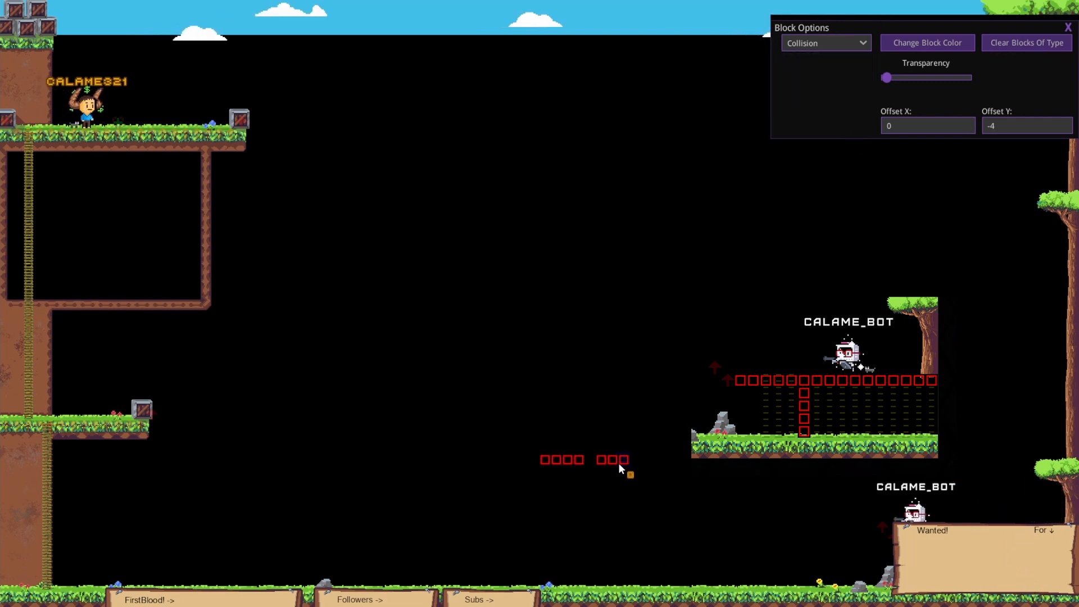
click(589, 460)
click(837, 43)
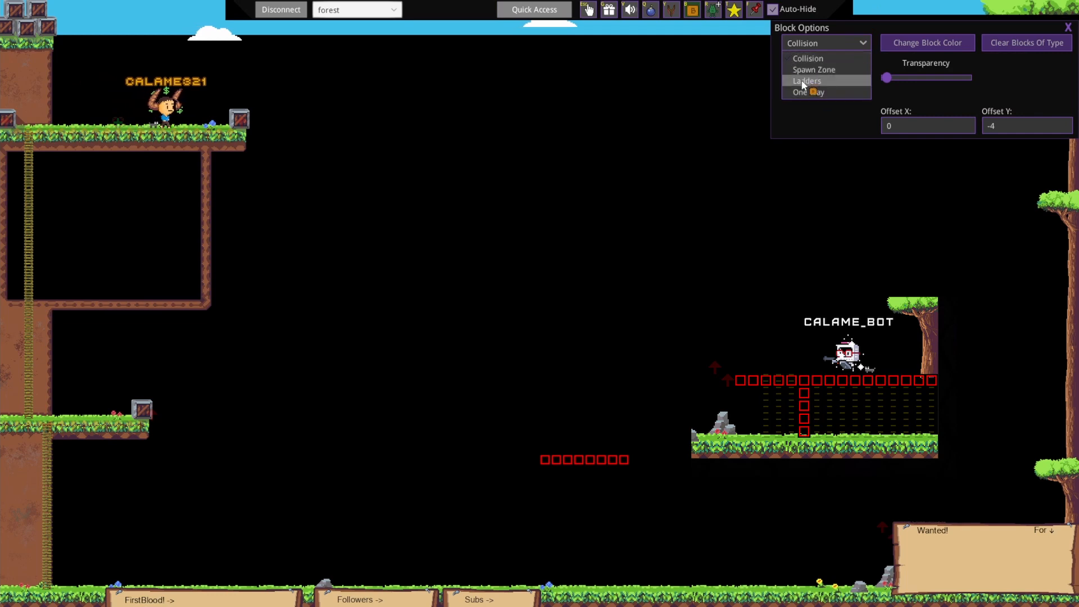
click(804, 81)
mouse_move(548, 467)
mouse_down()
mouse_move(603, 471)
mouse_move(574, 465)
mouse_move(602, 497)
mouse_move(608, 491)
mouse_up()
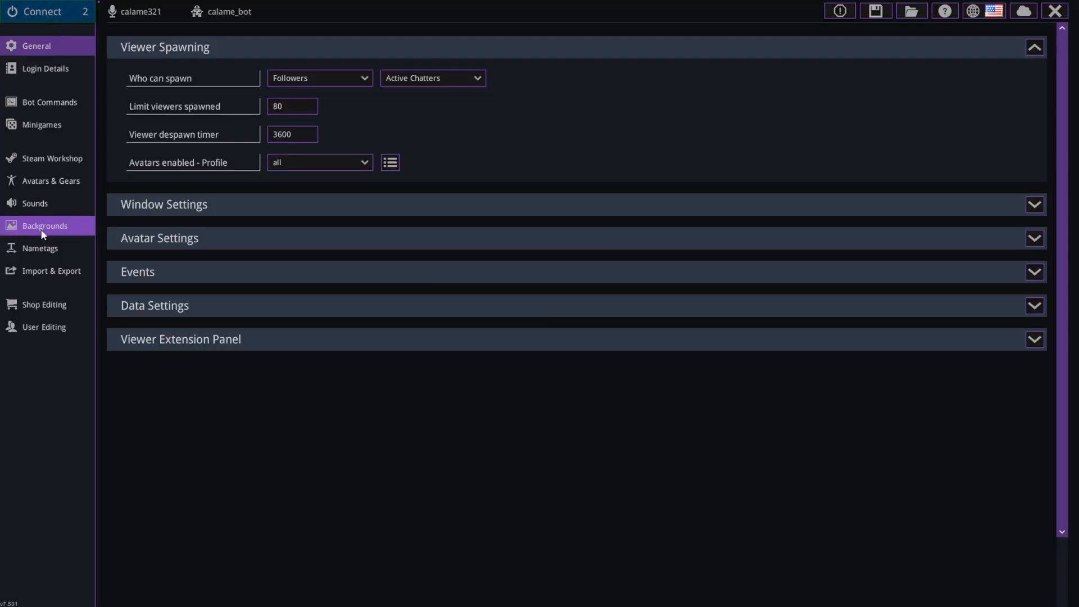
- Open the forest background for editing from the Backgrounds settings
click(45, 229)
click(323, 81)
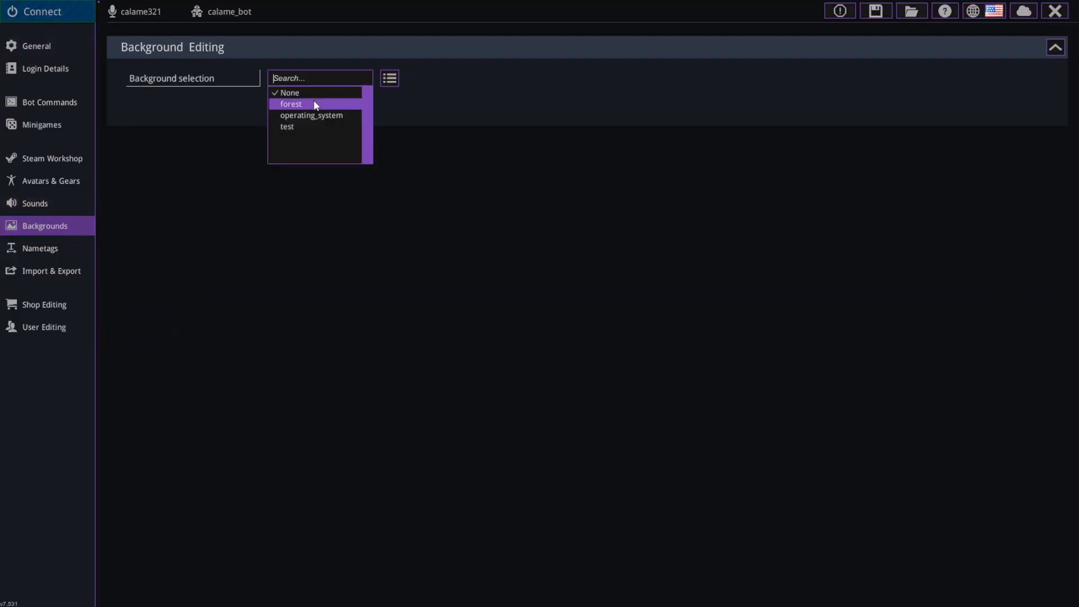
click(302, 112)
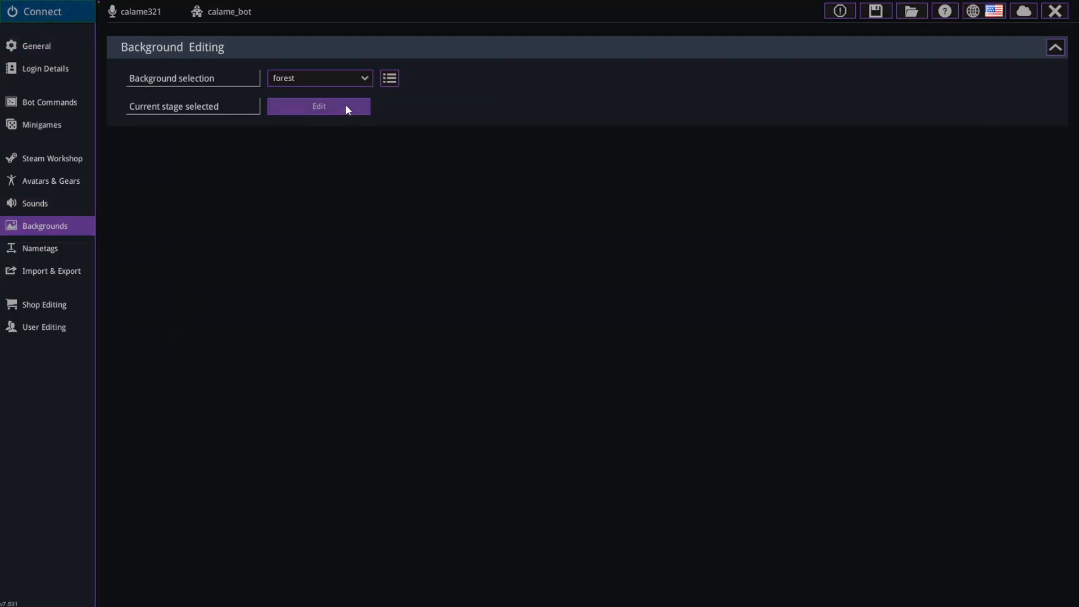
click(343, 105)
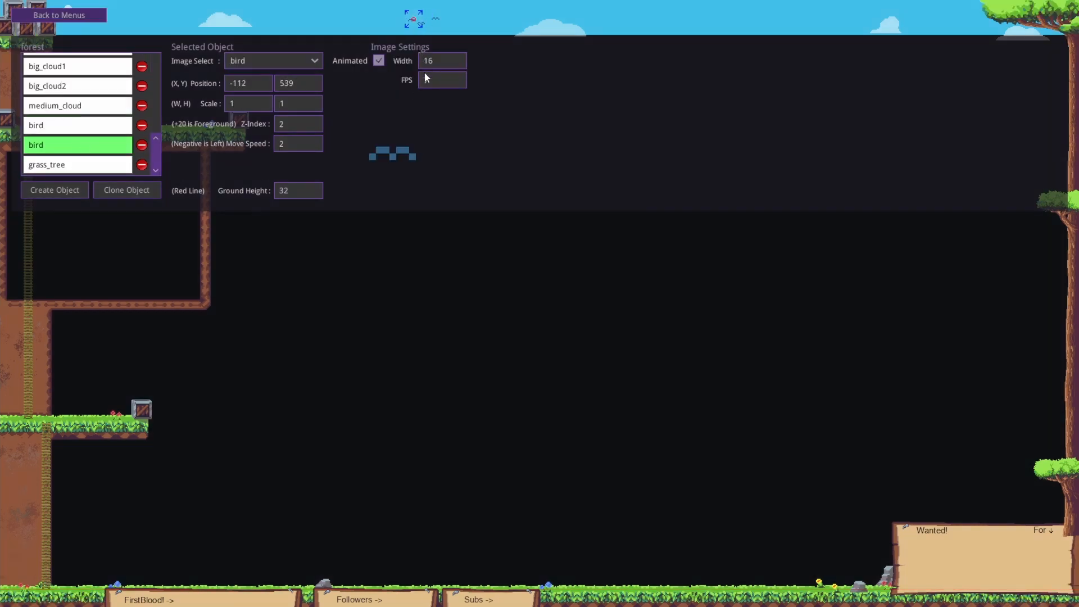
- Turn the selected bird object's Animated option off and back on, and open its Move Speed value for editing
click(378, 61)
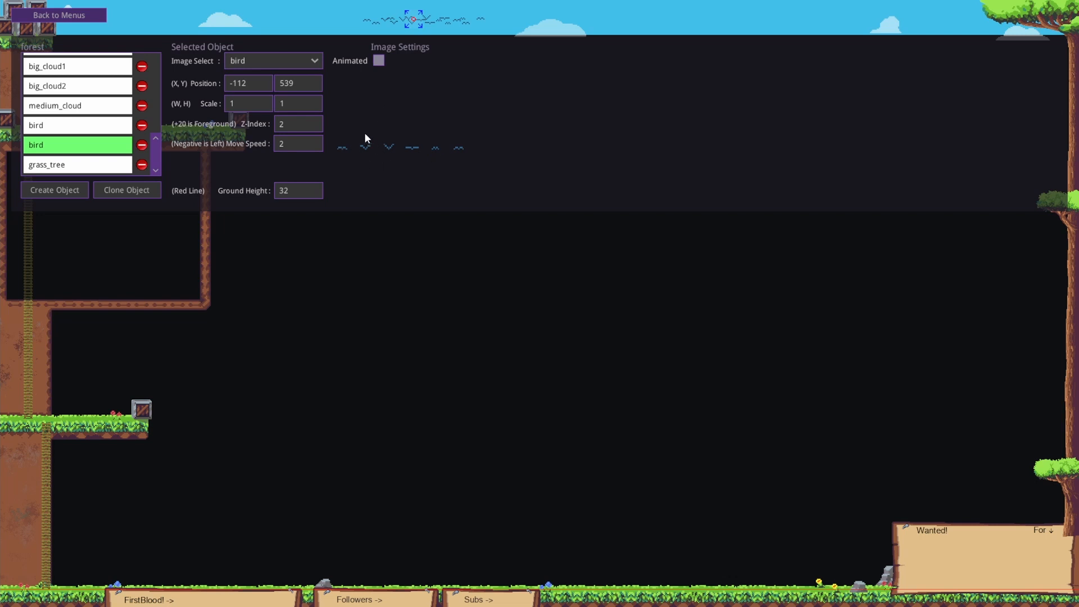
click(379, 60)
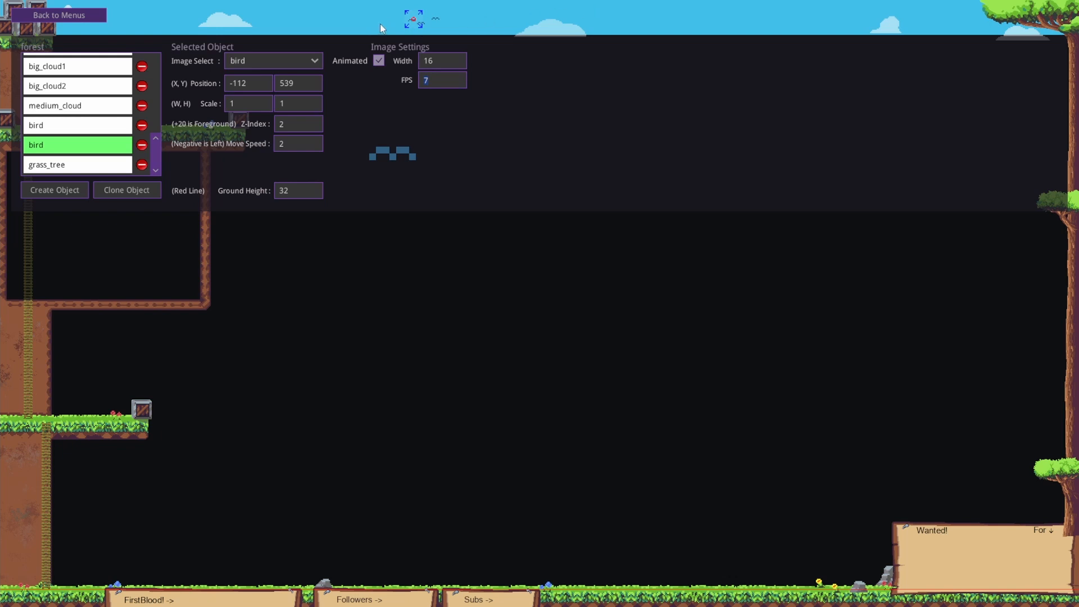
click(290, 144)
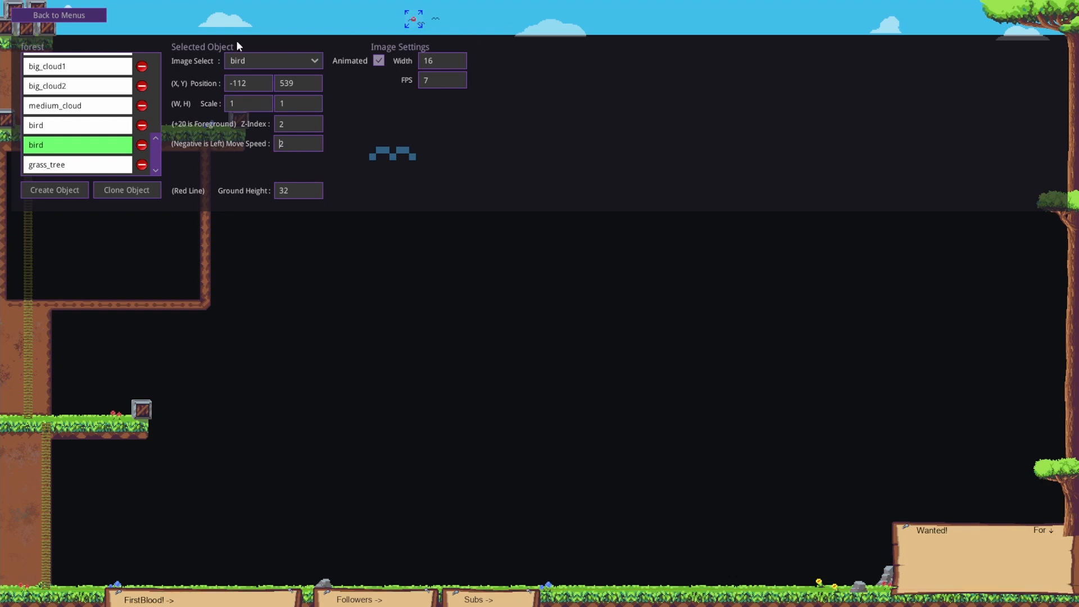
- Inspect the medium_cloud object's settings, browse the forest object list, and leave the background editor
click(83, 111)
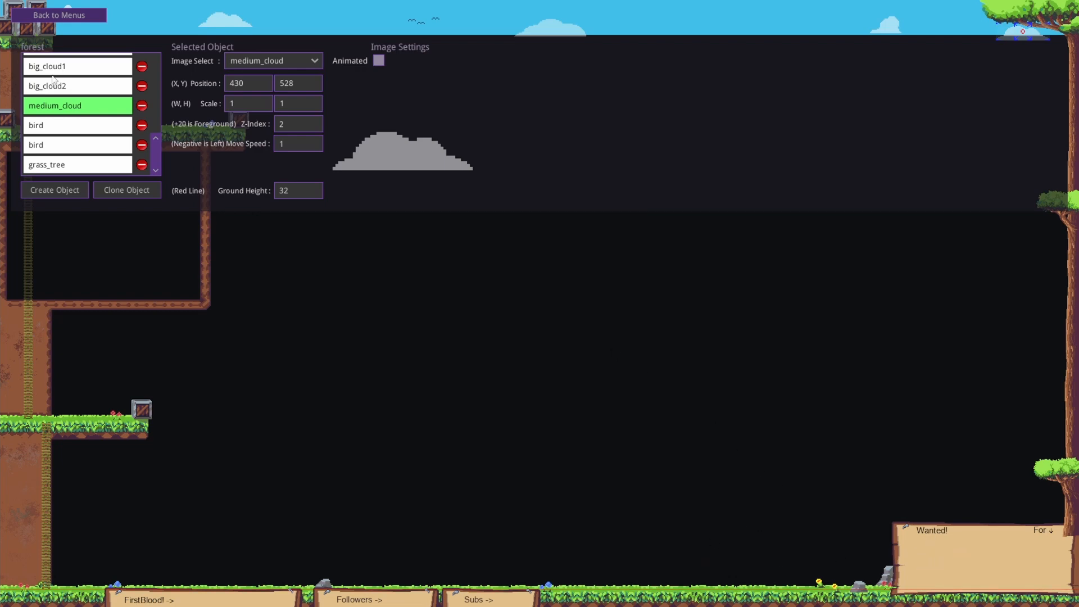
scroll(67, 103, up, 10)
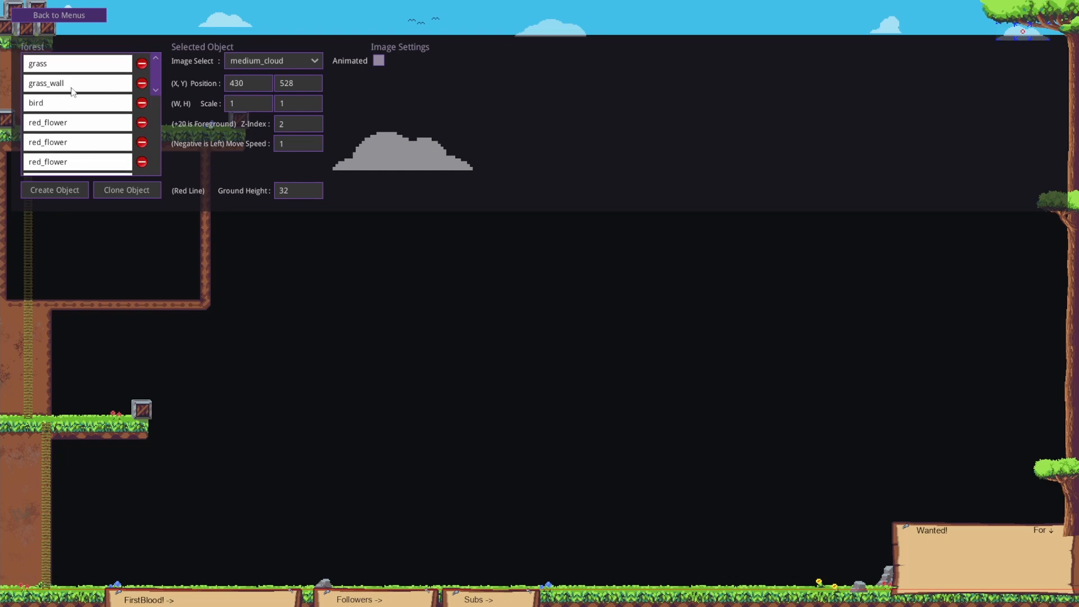
click(71, 86)
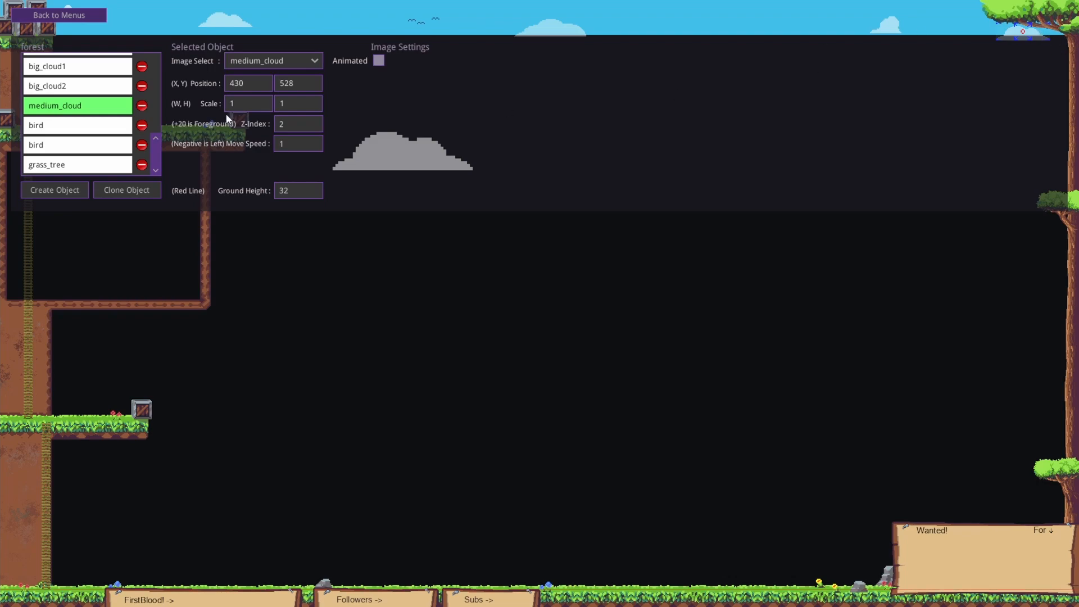
click(76, 17)
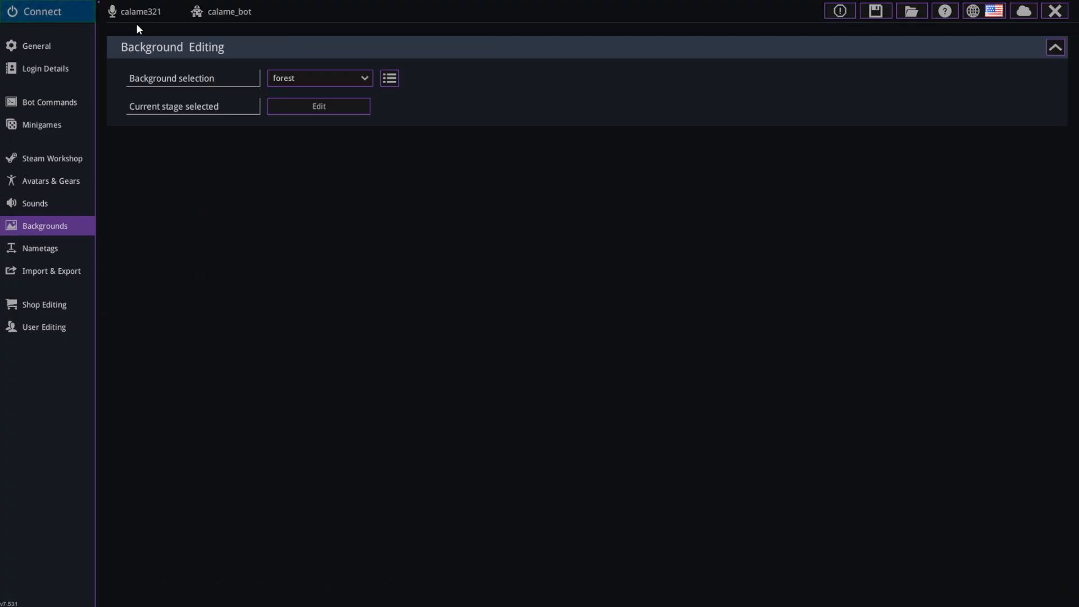
- Connect with the forest background and try moving the avatar on the Wanted board to the tree and back
click(61, 8)
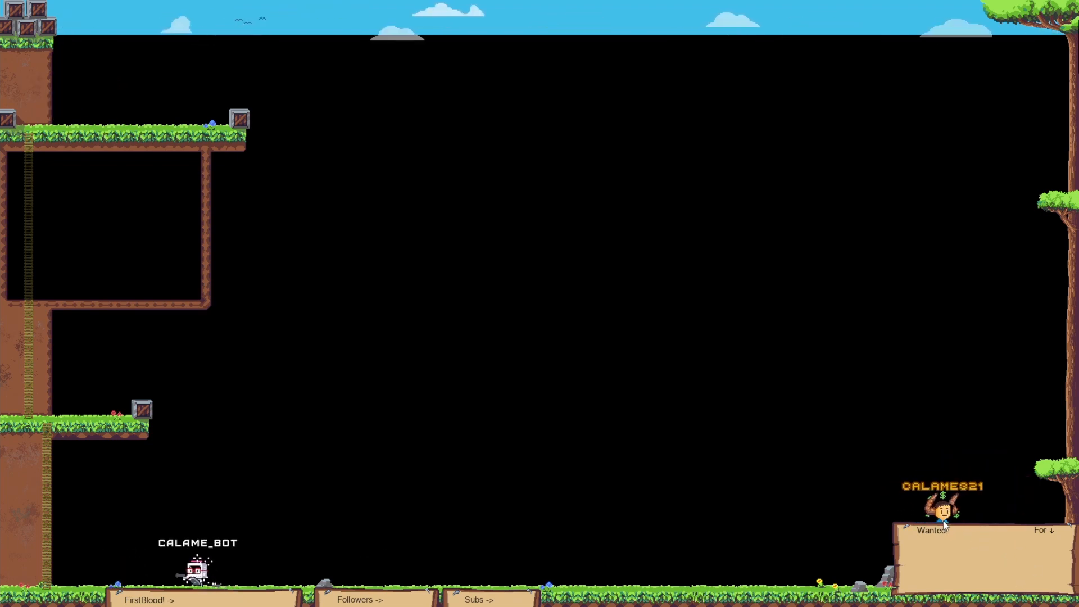
drag(943, 519, 1061, 476)
drag(1060, 476, 998, 485)
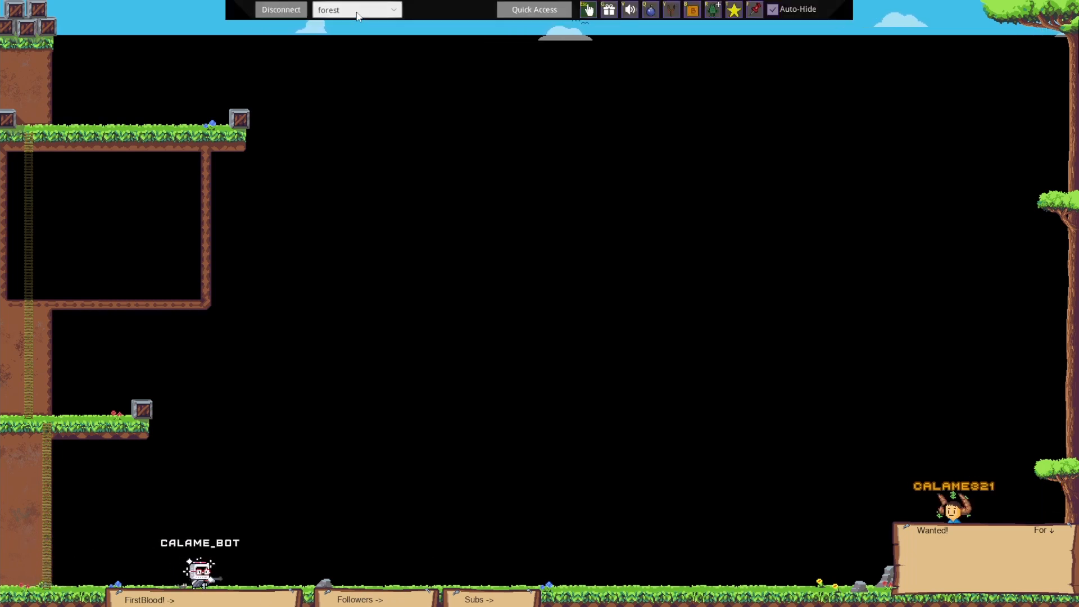
- Switch the background to operating_system and send the chat command !background forest
click(356, 10)
click(349, 48)
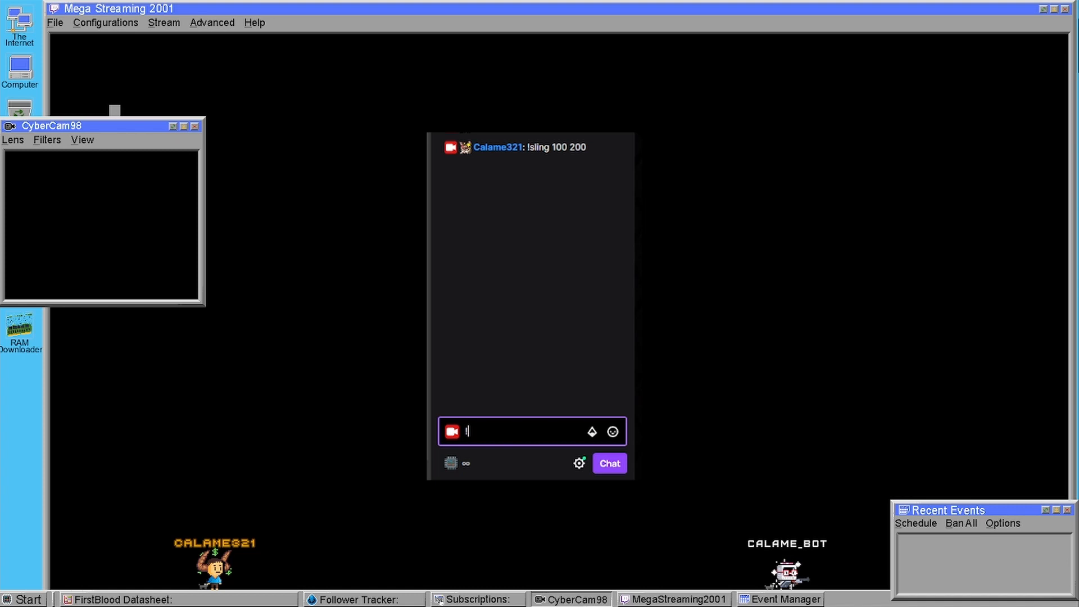
text(badkground )
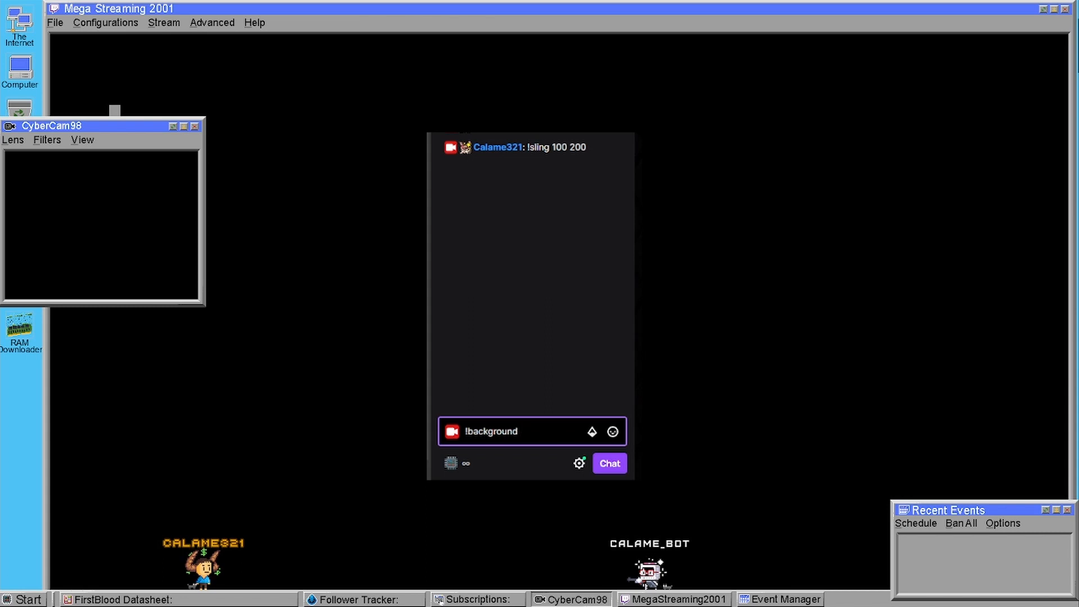
text(forest)
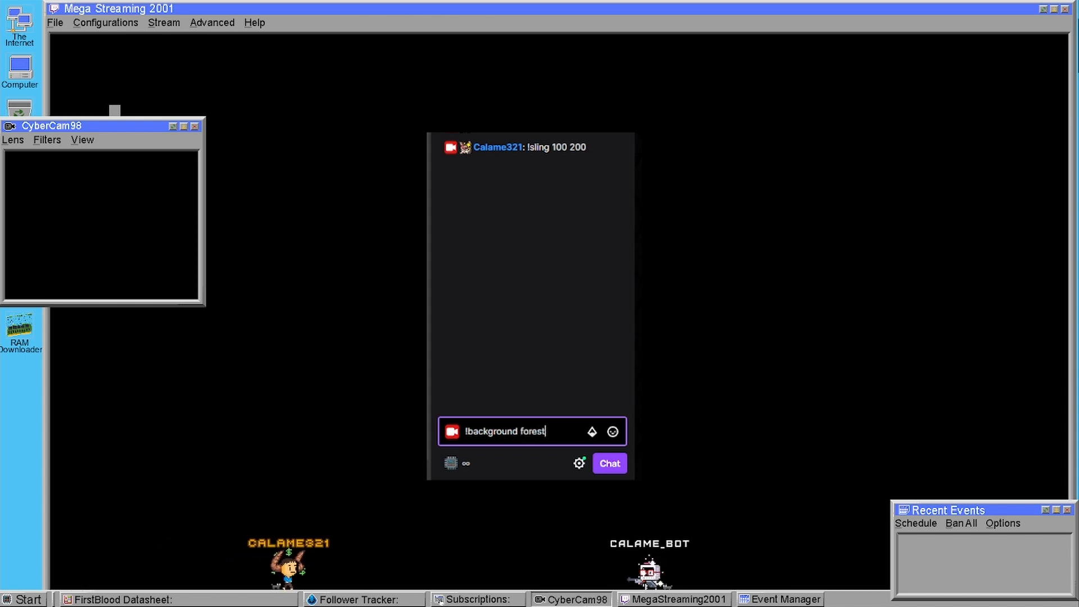
key(Return)
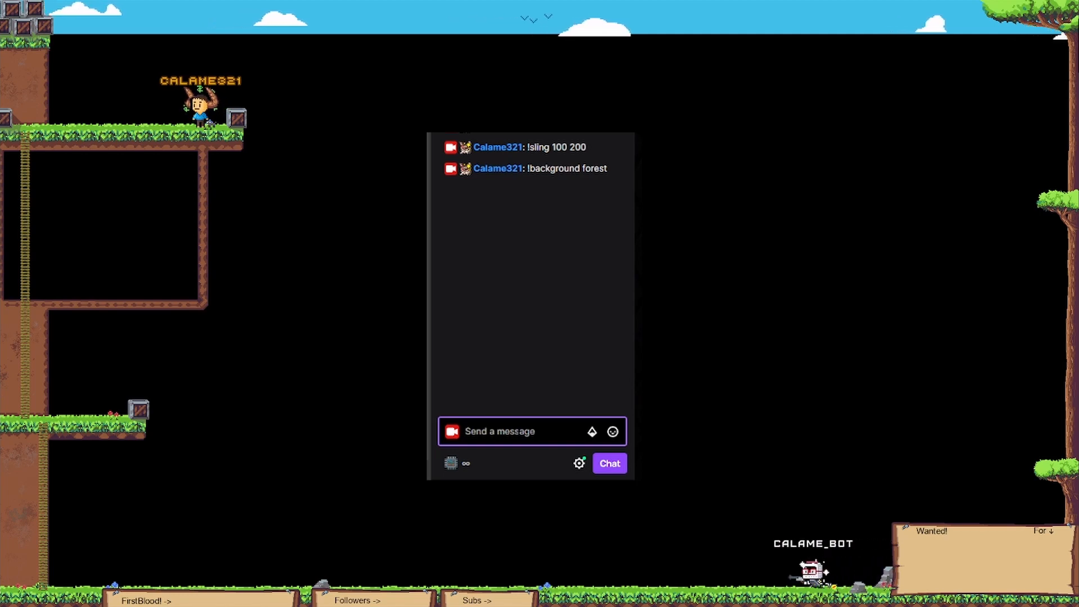
- Send the chat command !background random
text(!background )
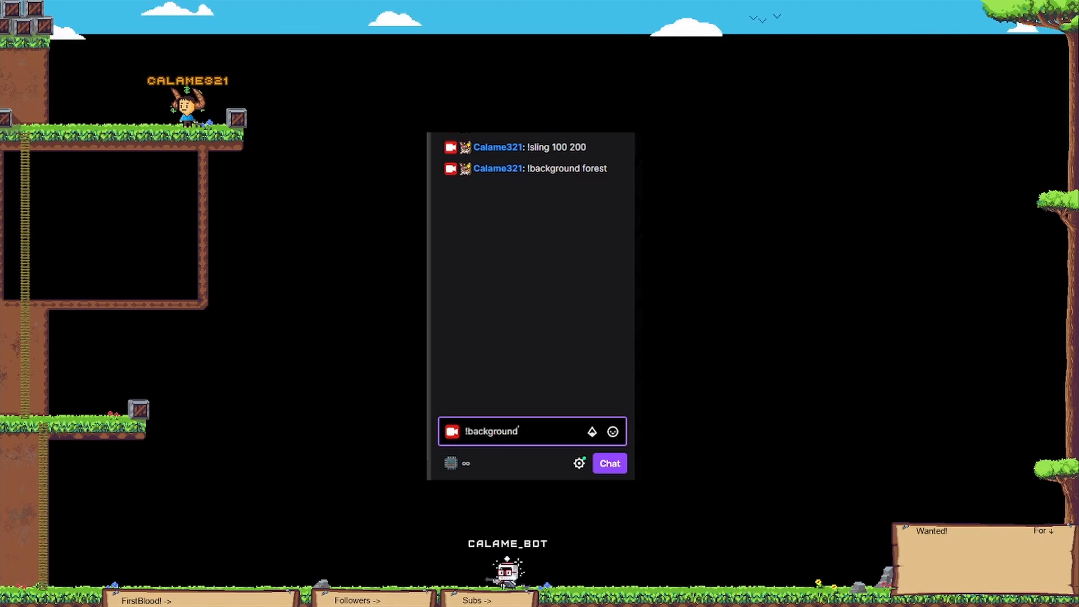
text(random)
key(Return)
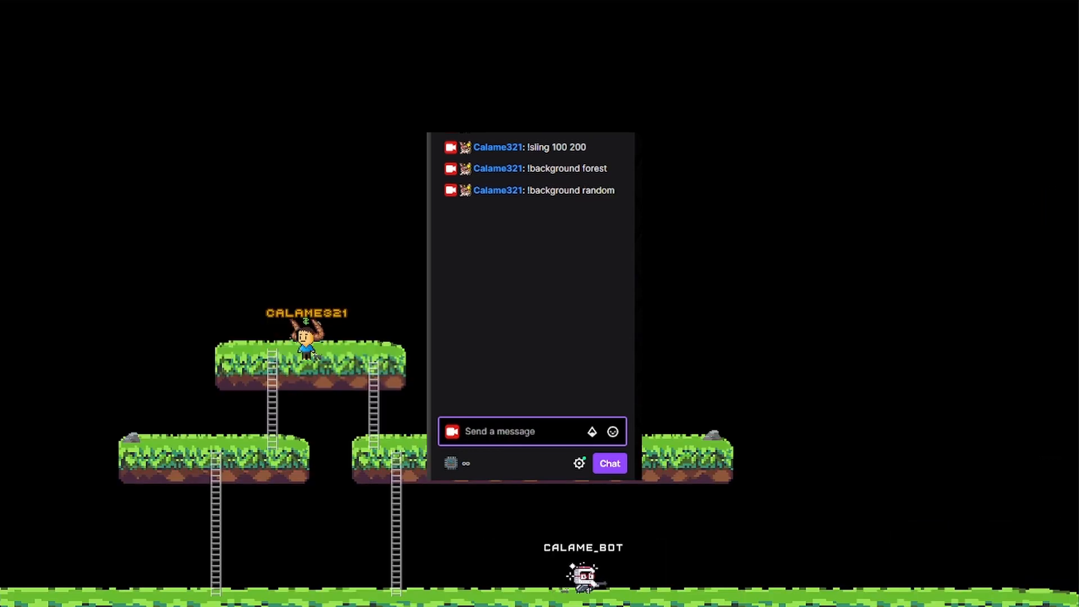